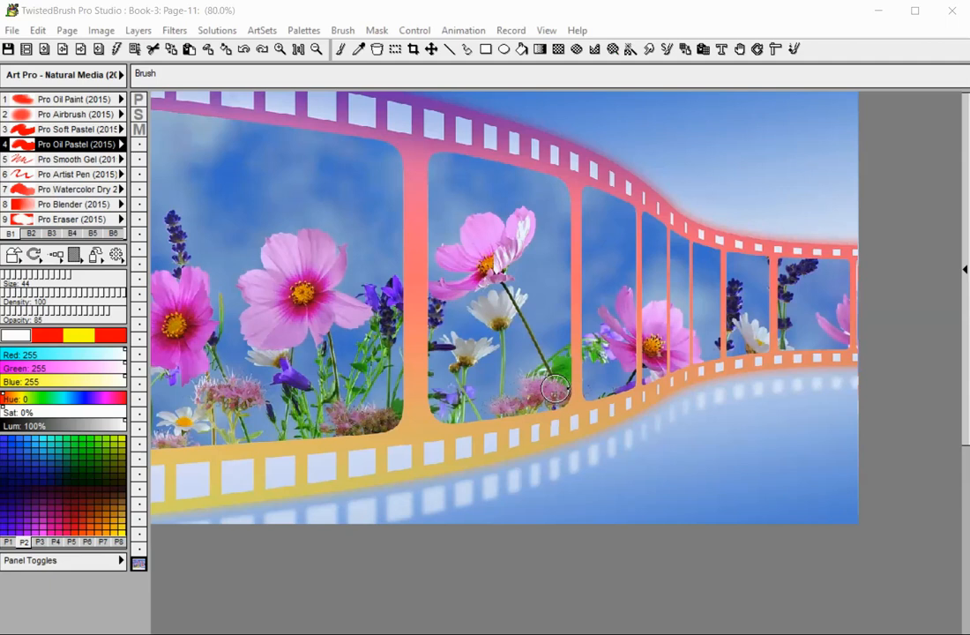
Step: Clear all colours from the P1 colour palette
left_click(17, 544)
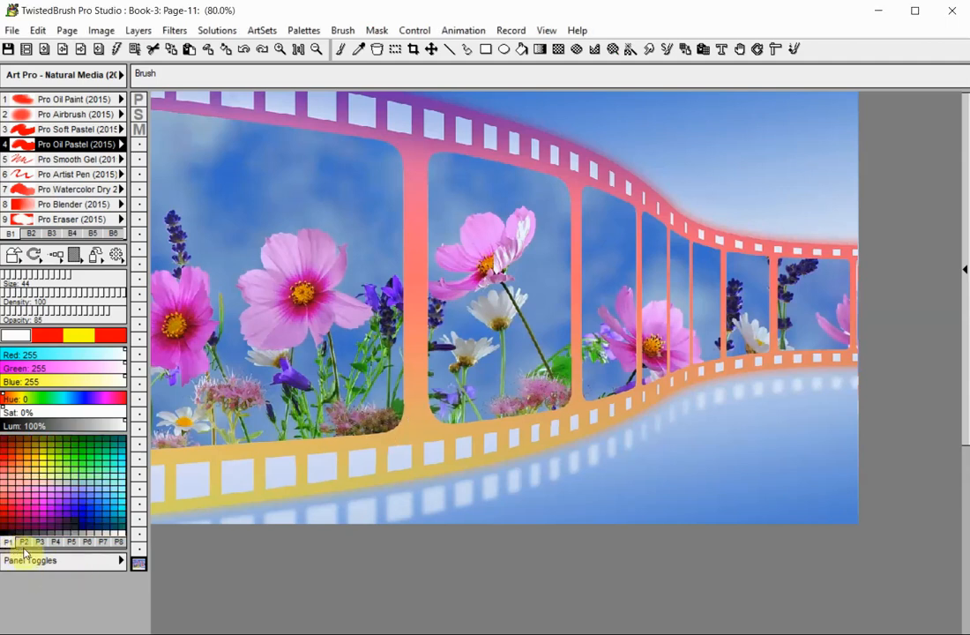
left_click(115, 544)
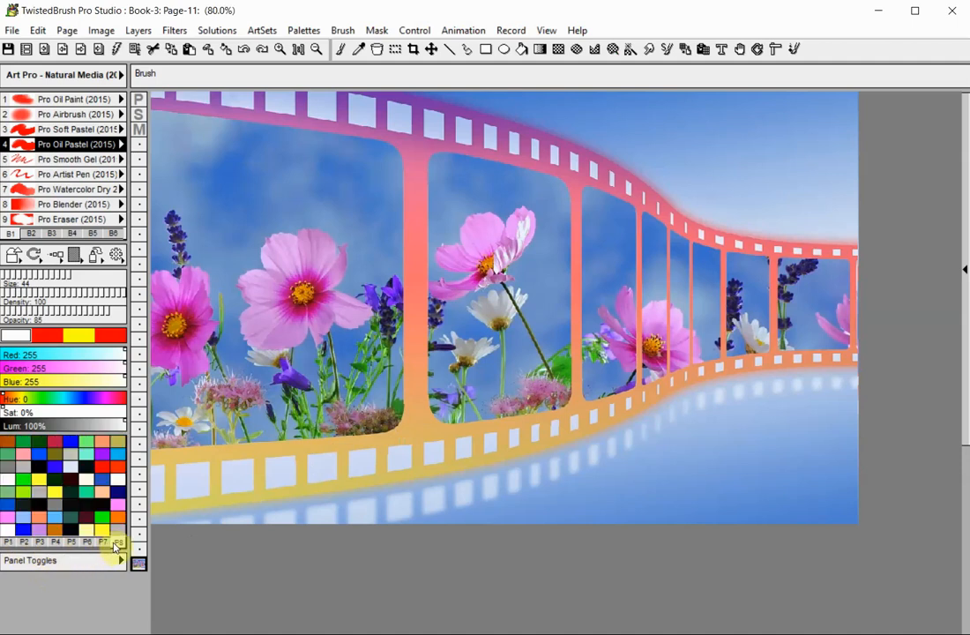
right_click(8, 545)
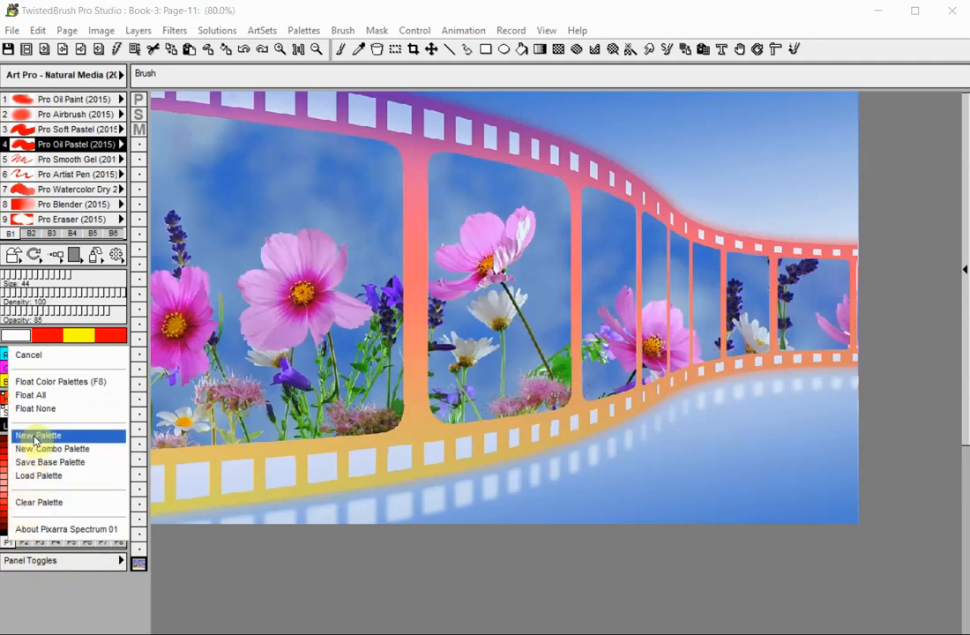
left_click(31, 502)
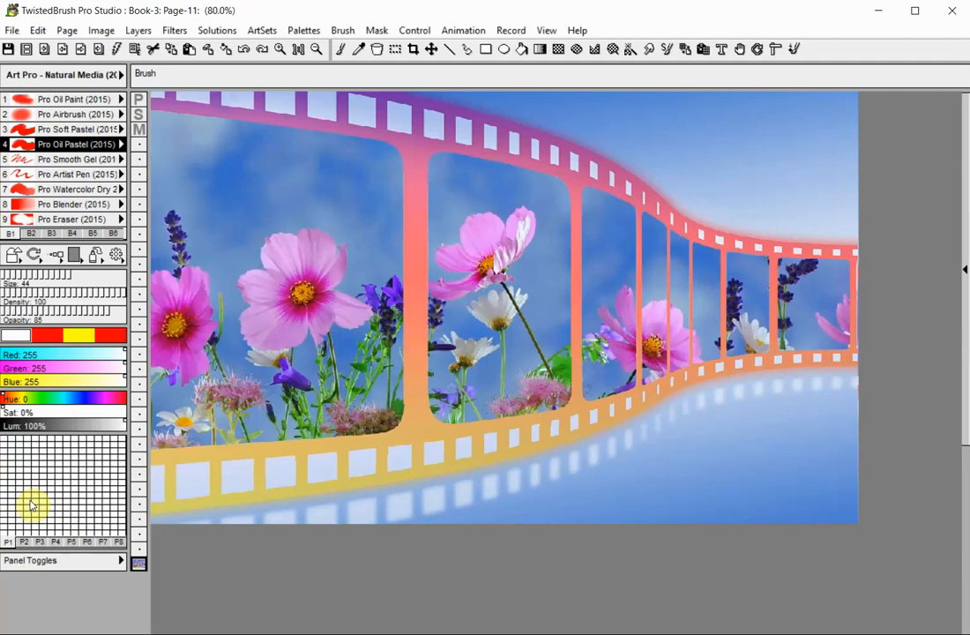
Step: Check the name of the palette assigned to P1 through its About information
right_click(13, 540)
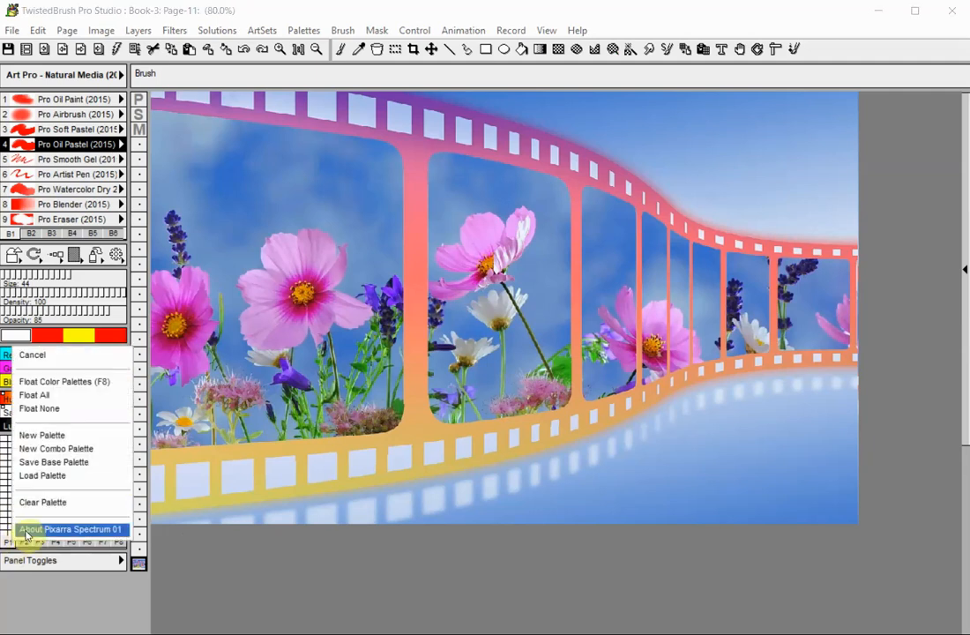
left_click(27, 531)
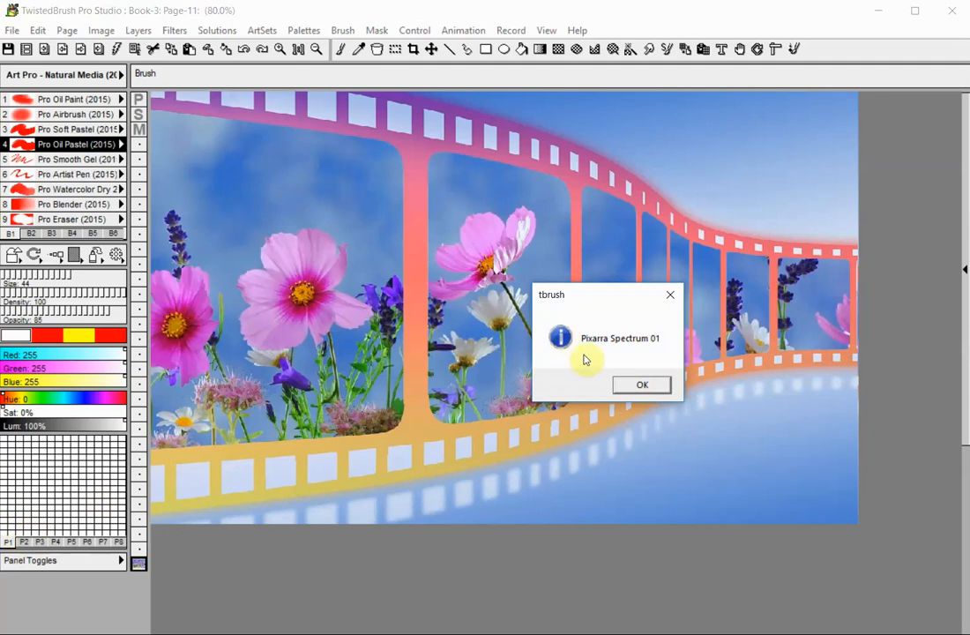
left_click(642, 387)
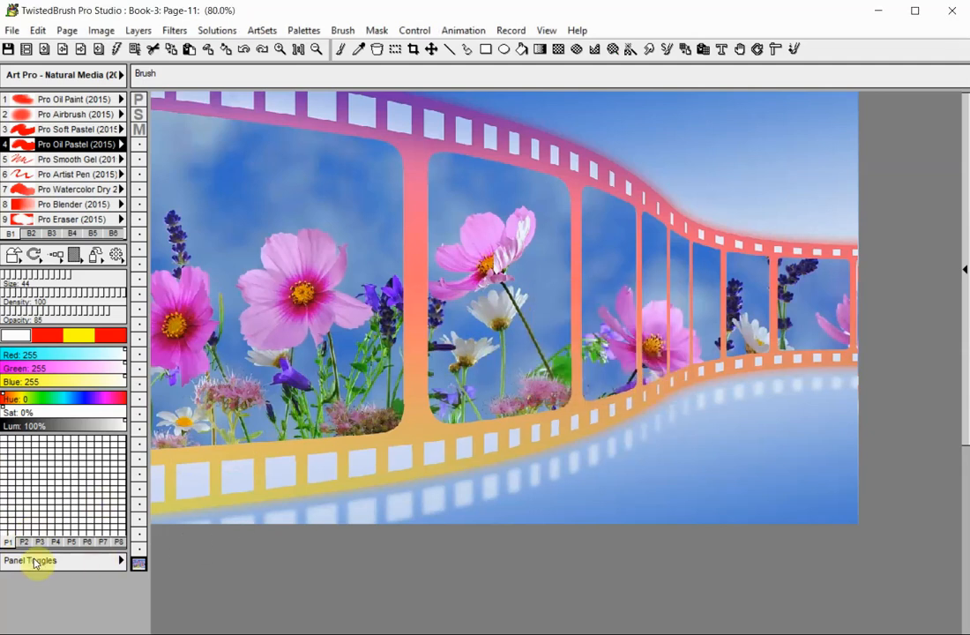
Step: Load the Pixarra Spectrum 01 palette back into P1
right_click(9, 476)
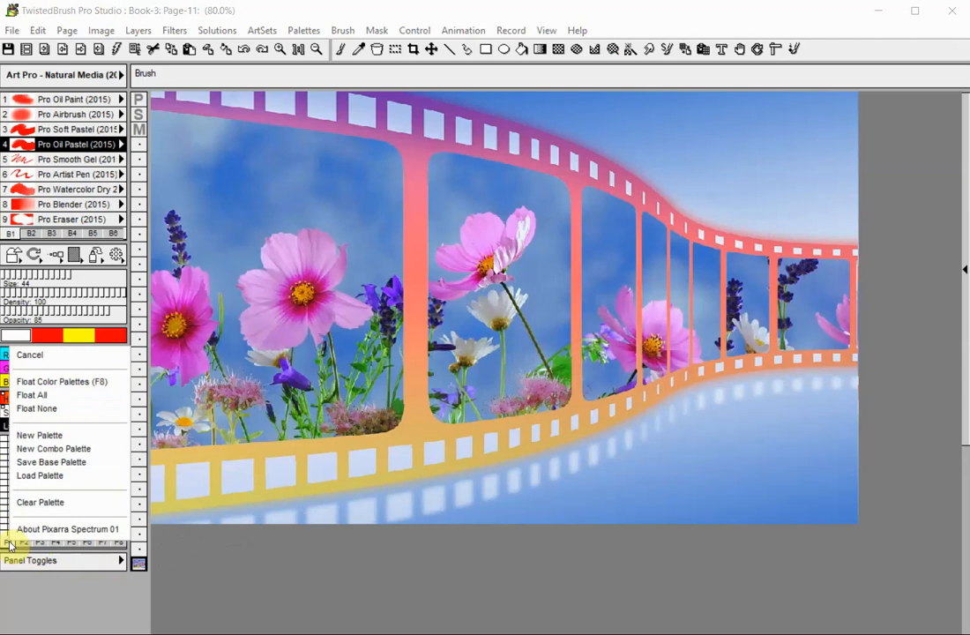
left_click(26, 476)
mouse_move(604, 332)
left_mouse_down()
mouse_move(614, 276)
mouse_move(608, 349)
left_mouse_up()
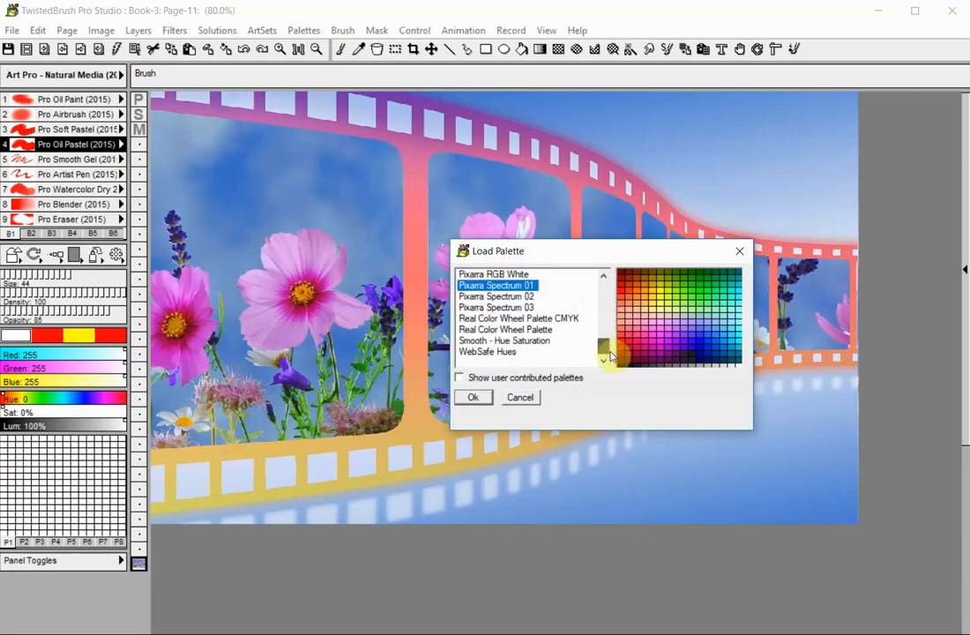
left_click(472, 397)
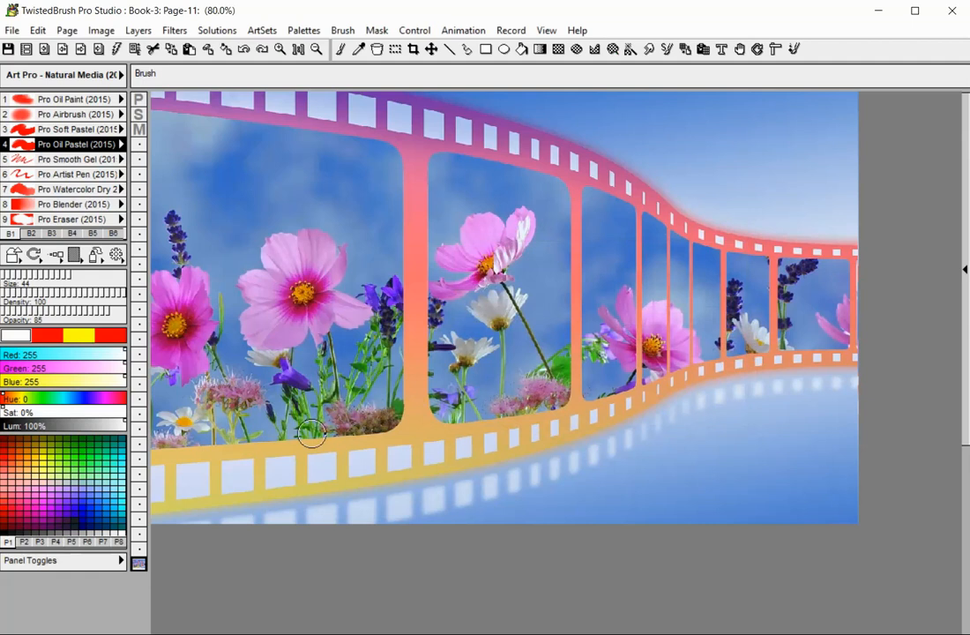
Step: Show the P3 palette and pick its red swatch followed by its yellow swatch as the current colour
left_click(24, 542)
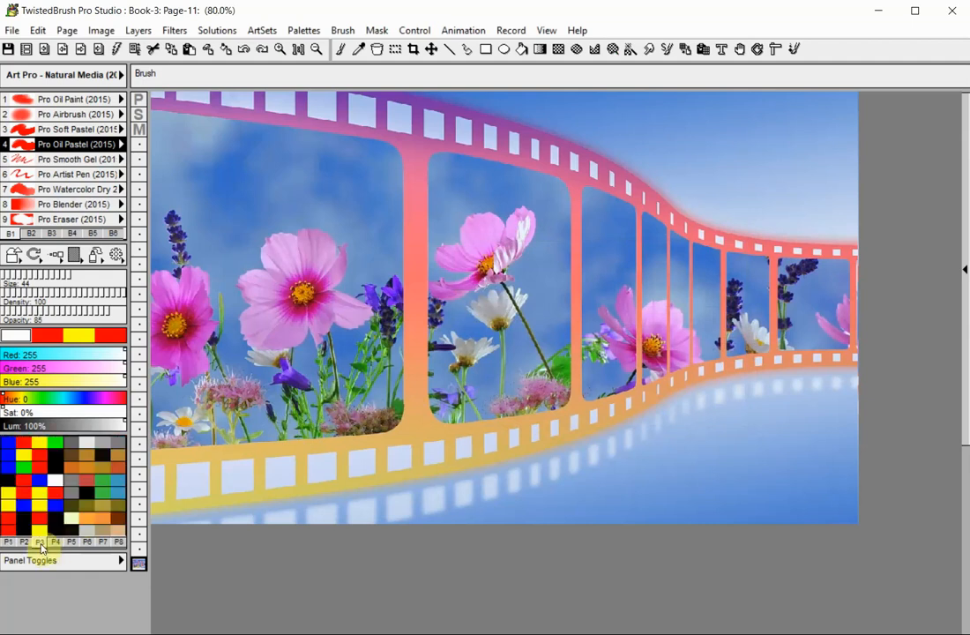
left_click(13, 528)
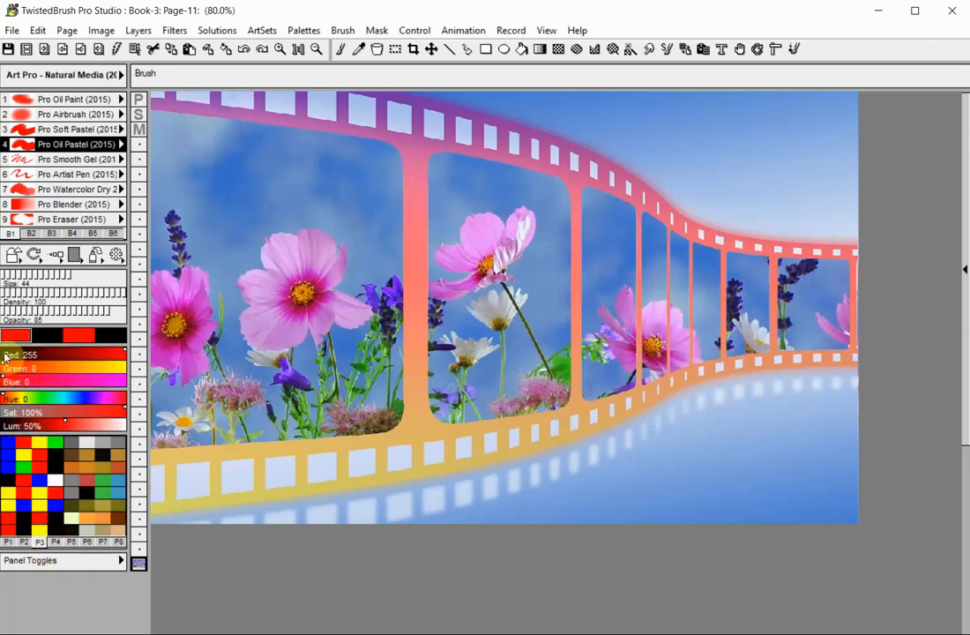
left_click(11, 491)
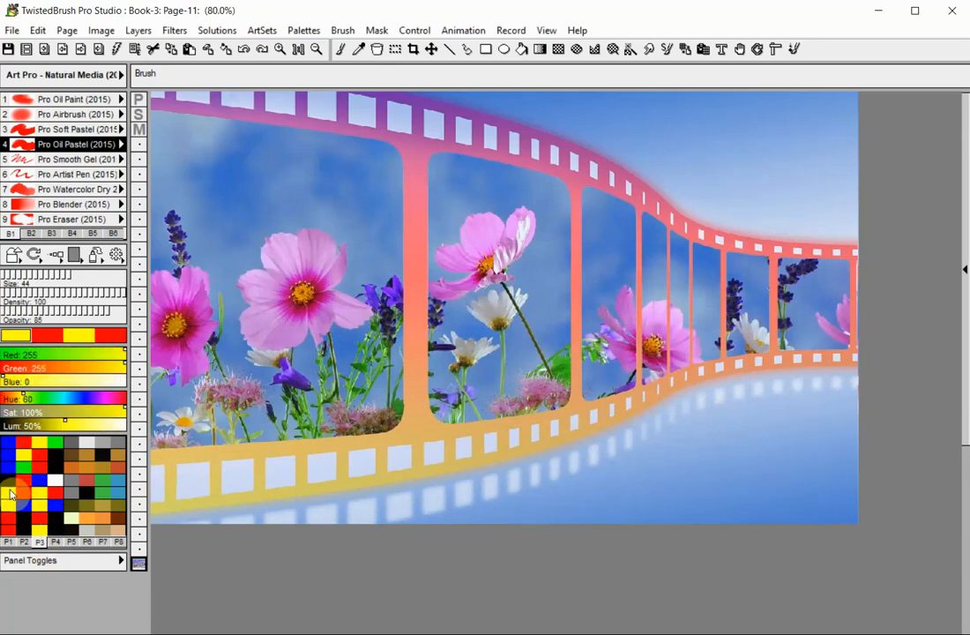
Step: Airbrush a green patch and a purple patch side by side in the blank mixing area of the P5 palette
left_click(71, 542)
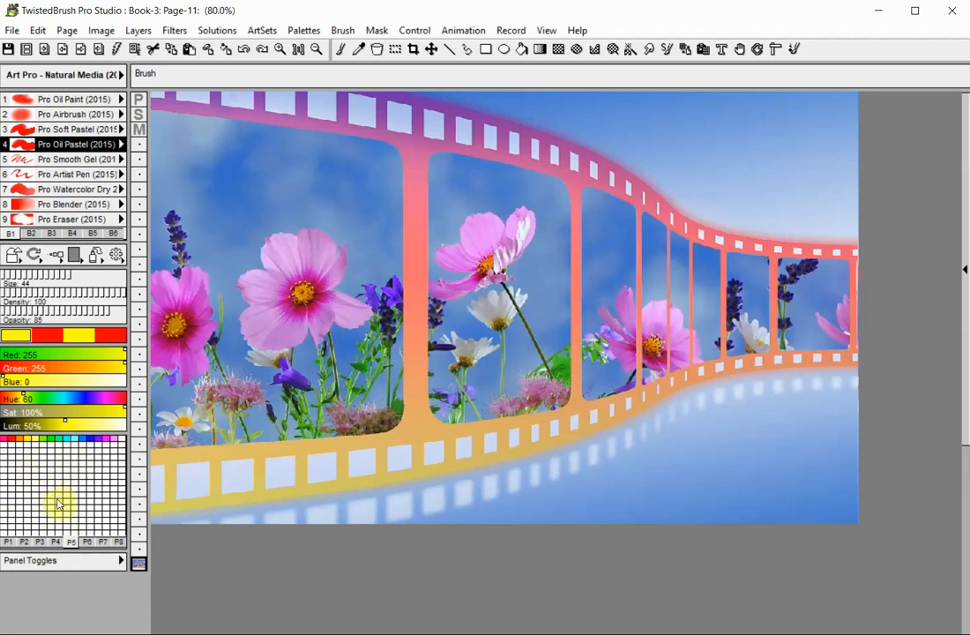
left_click(49, 439)
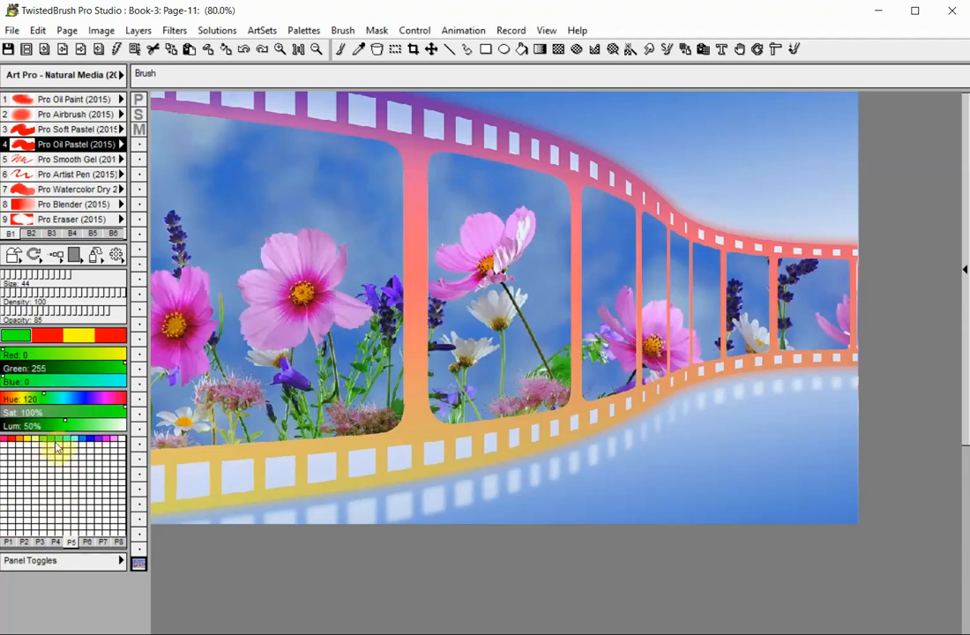
mouse_move(51, 449)
left_mouse_down()
mouse_move(52, 494)
mouse_move(55, 459)
mouse_move(75, 466)
mouse_move(95, 502)
mouse_move(48, 470)
left_mouse_up()
left_click(95, 399)
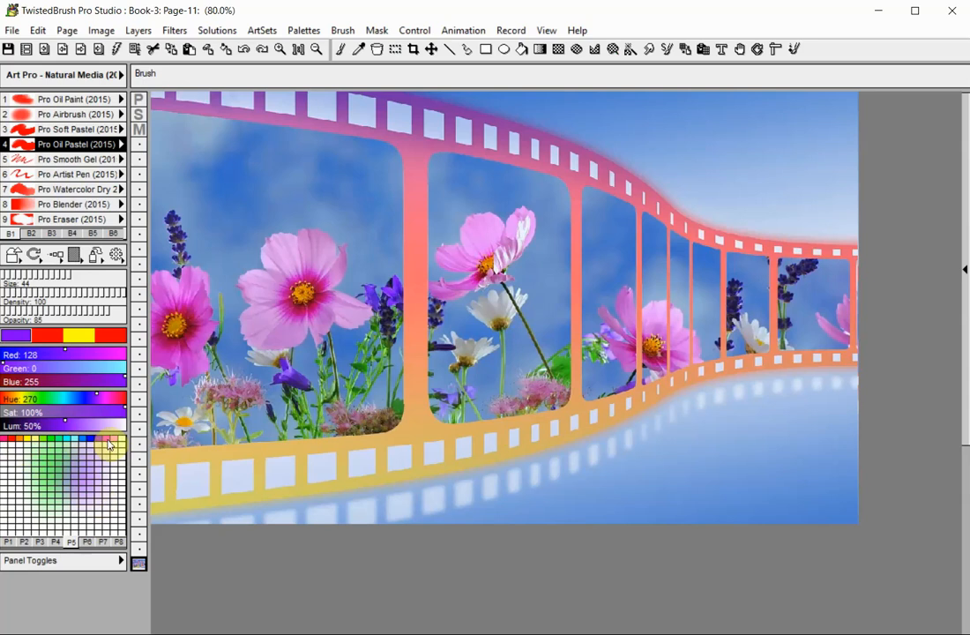
Step: Reload the Mixer - Airbrush palette into P5 to get a clean mixing area
right_click(71, 542)
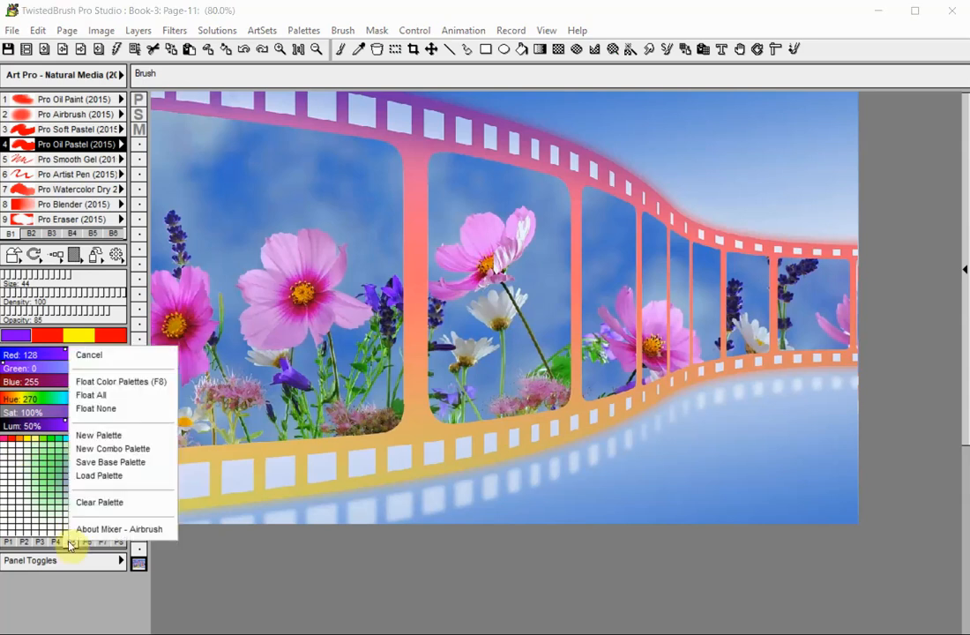
left_click(88, 475)
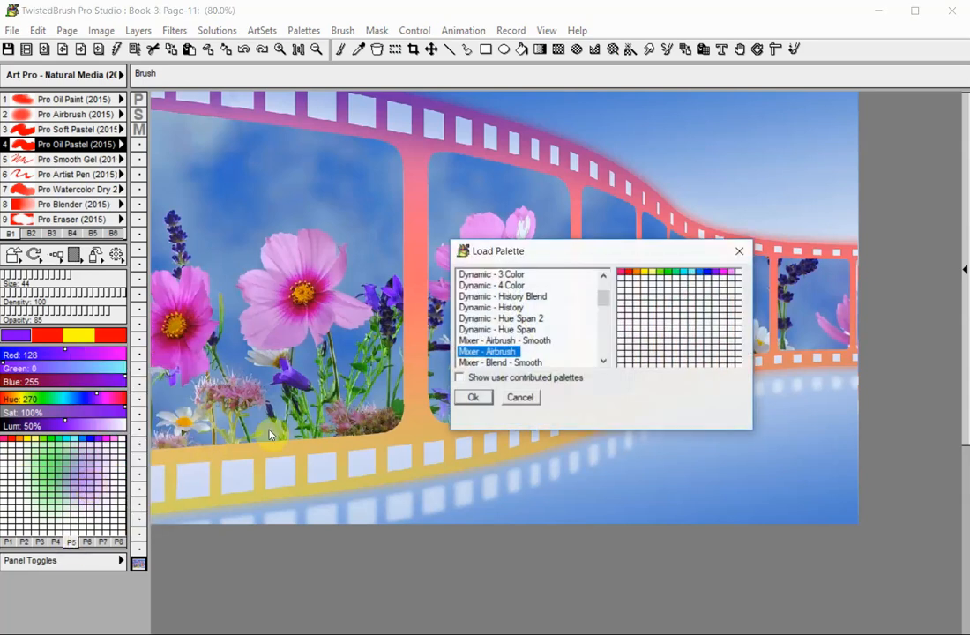
left_click(467, 396)
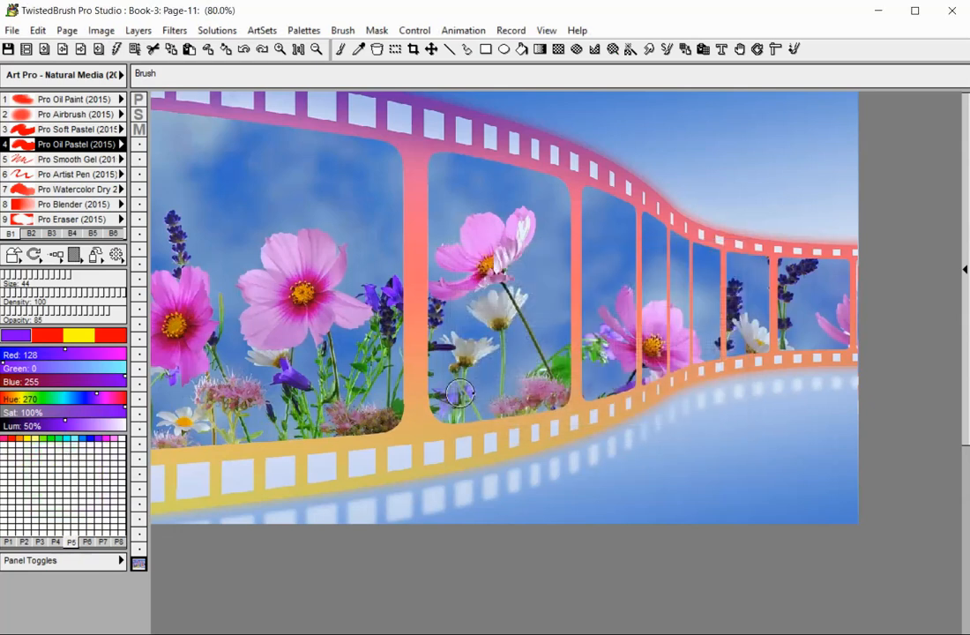
Step: Sample several colours from the smooth P6 palette, ending on a dark yellow of Red 207, Green 208, Blue 25
left_click(88, 542)
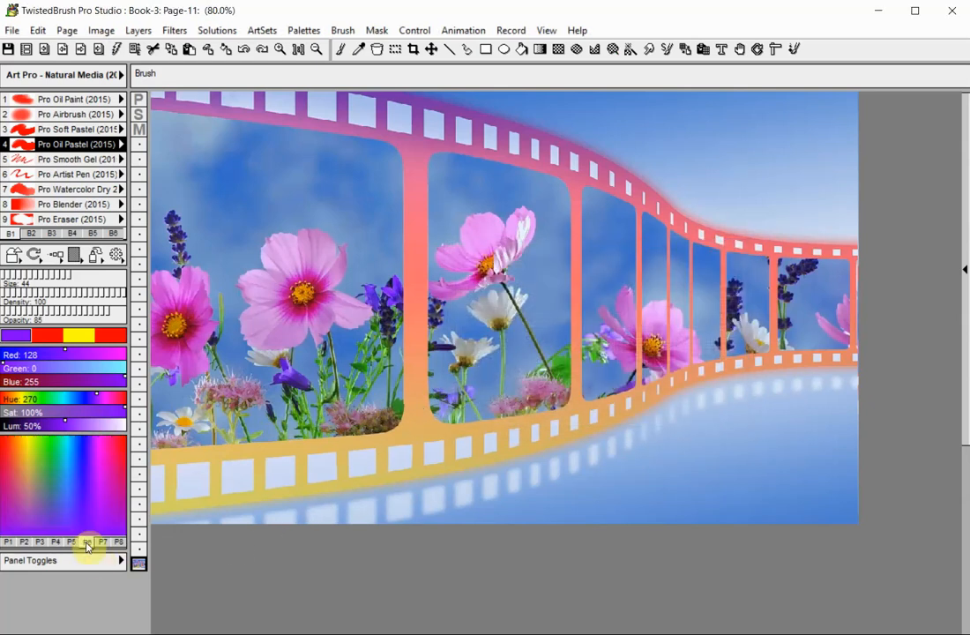
left_click(55, 488)
left_click(51, 472)
left_click(95, 499)
left_click(63, 506)
left_click(36, 492)
left_click(29, 487)
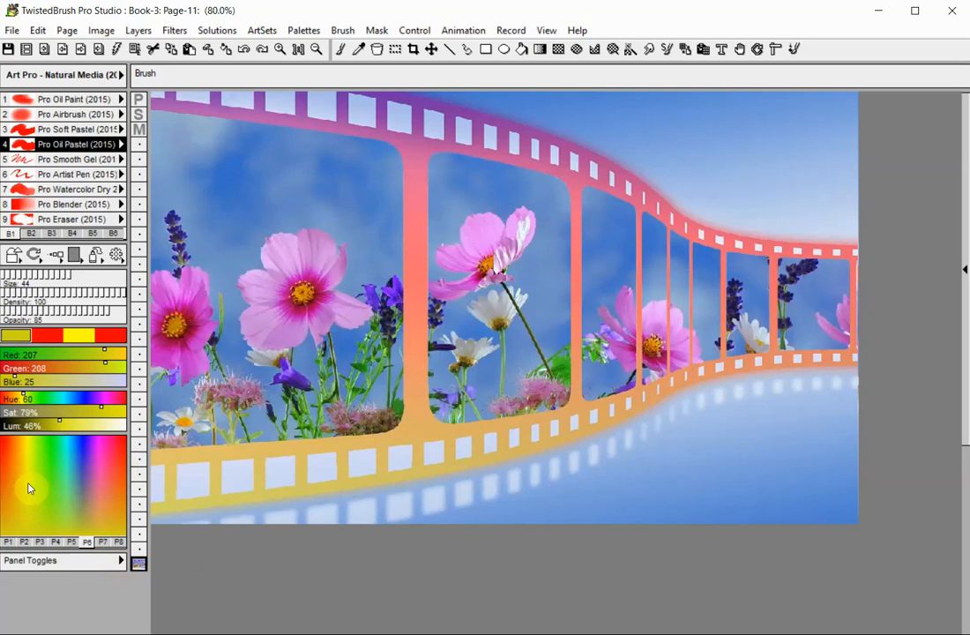
Step: With P8 shown, paint a dark yellow stroke above the filmstrip's far end and, with Green set to 86, an orange stroke below it
left_click(126, 546)
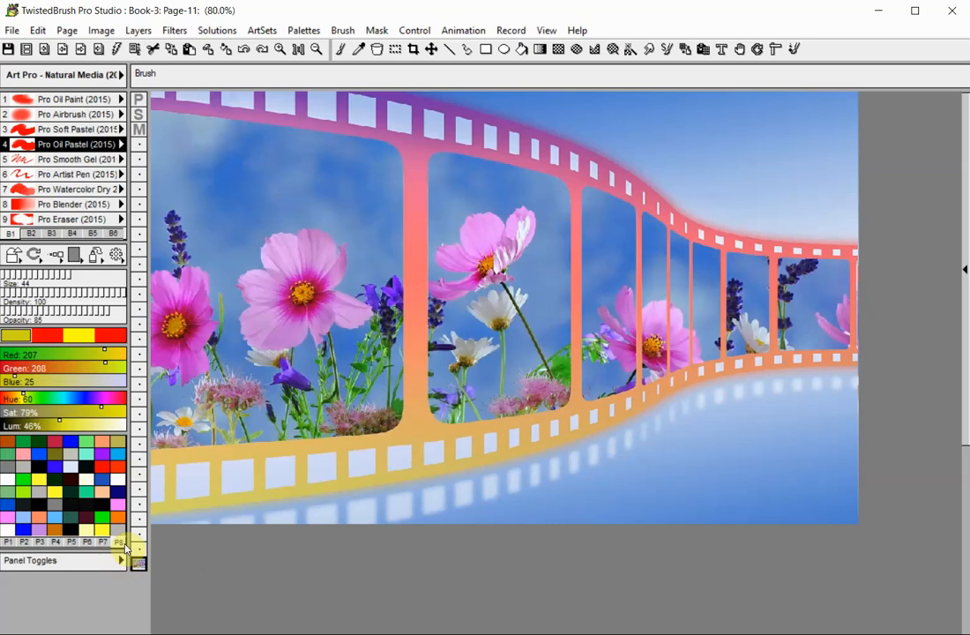
left_click_drag(749, 186, 831, 137)
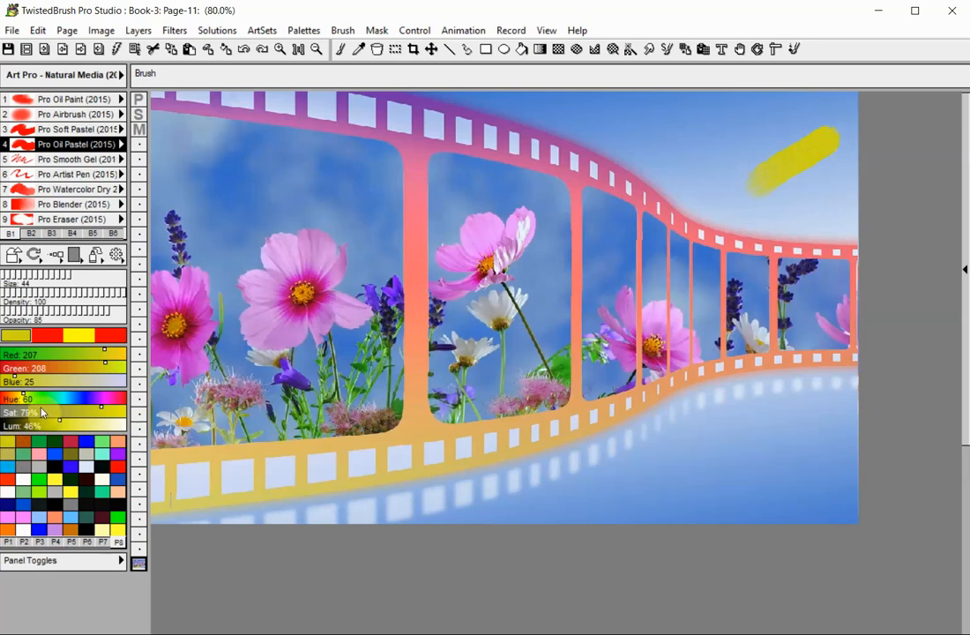
left_click(44, 367)
left_click_drag(680, 472, 845, 404)
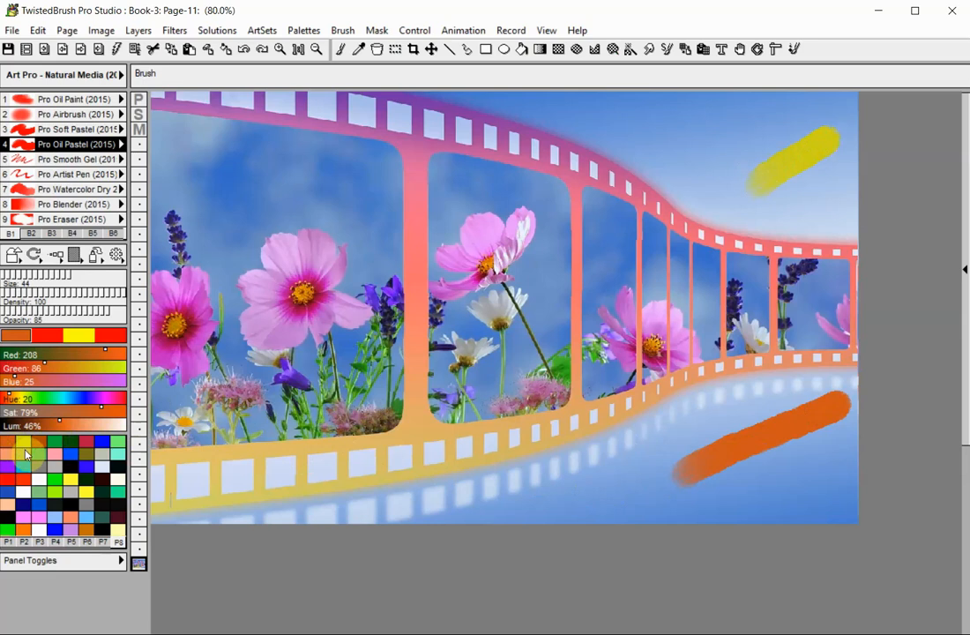
Step: Fill the P2 palette with colours taken from the current image using Create From Image (Average)
left_click(22, 541)
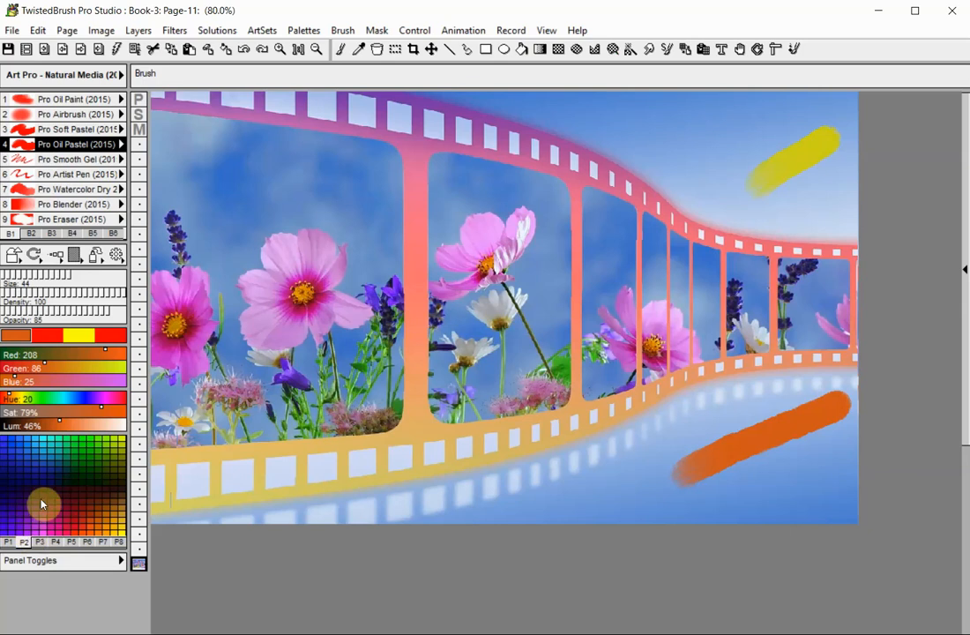
left_click(303, 30)
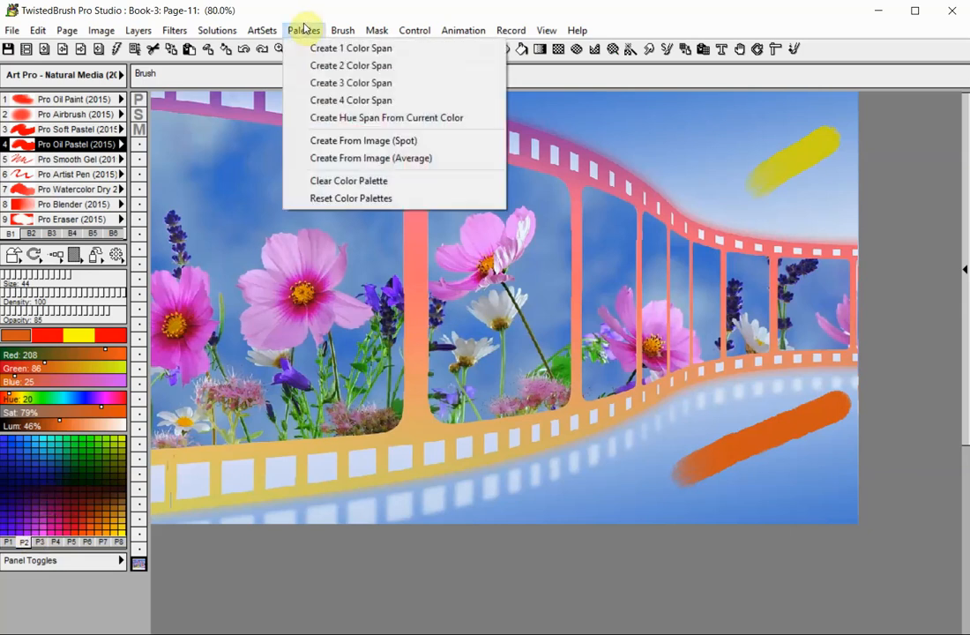
left_click(301, 157)
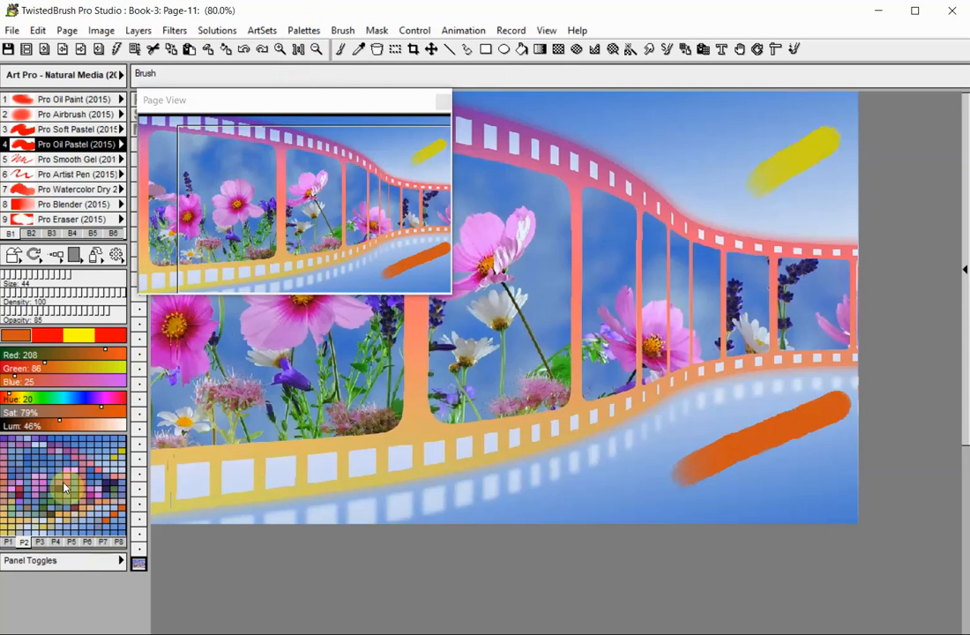
Step: Save the image colours in P2 as a new palette named "Movie Palette"
right_click(25, 540)
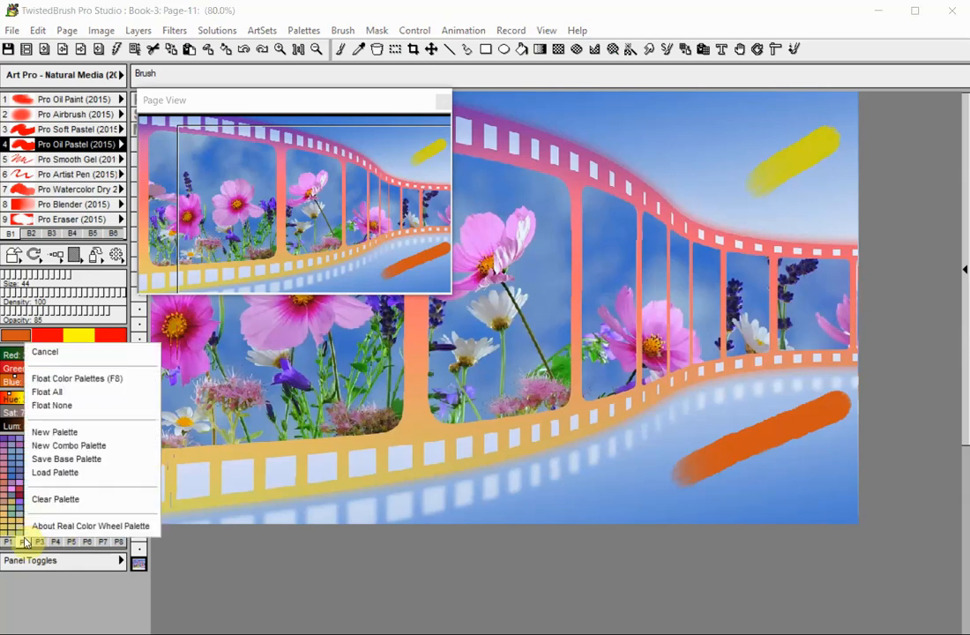
left_click(55, 433)
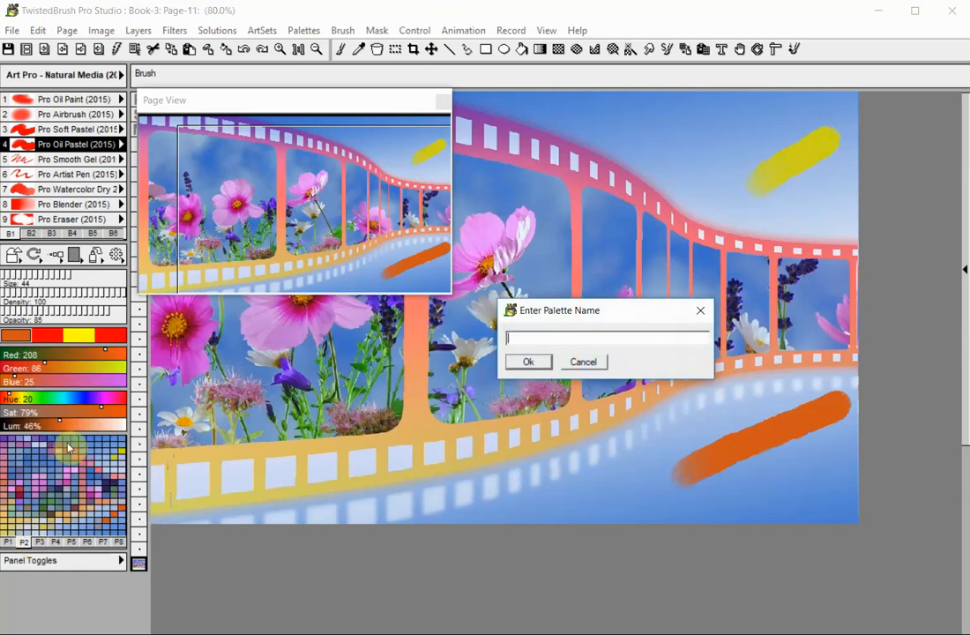
type("Movie Palette")
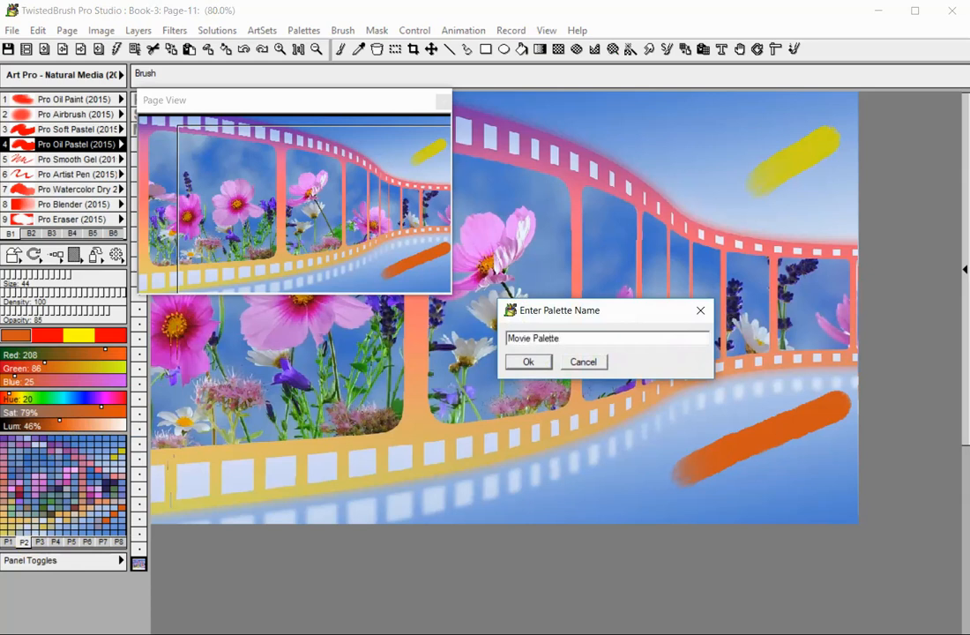
left_click(520, 361)
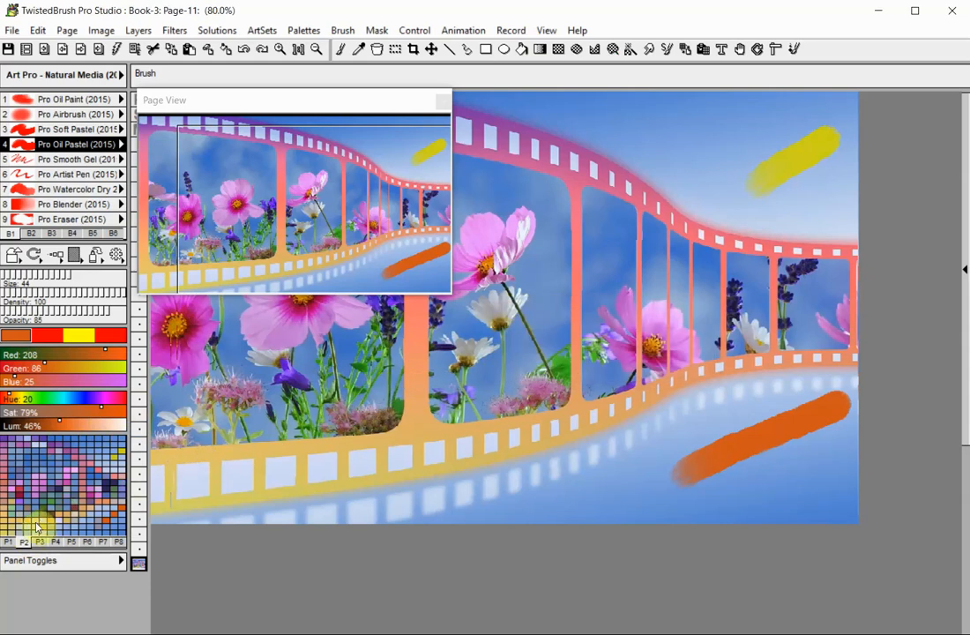
Step: Create another new palette from P2 named "Movie Palette - Smooth" and bring up its palette options
right_click(26, 545)
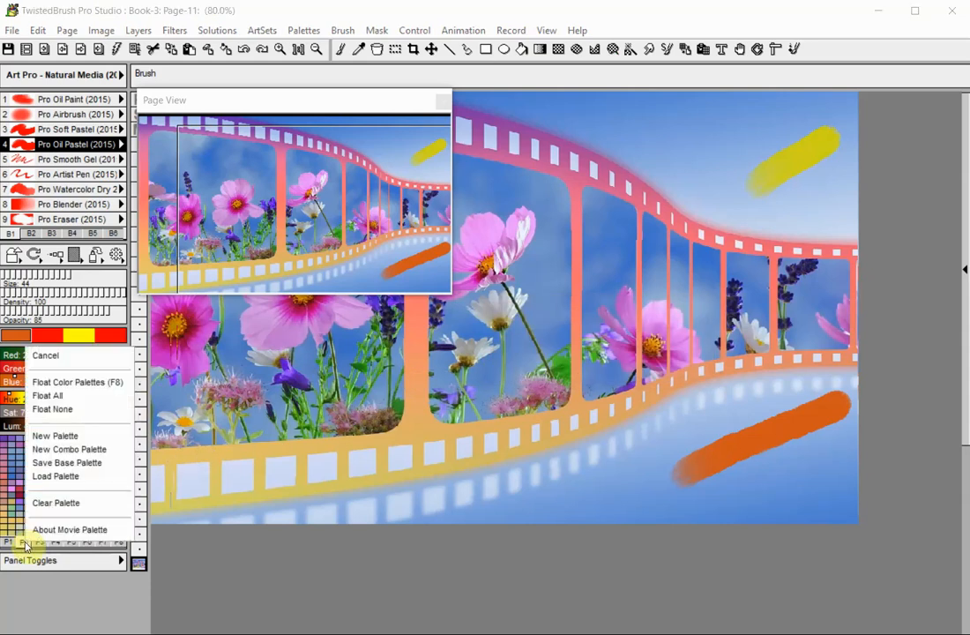
left_click(50, 437)
type("Movie")
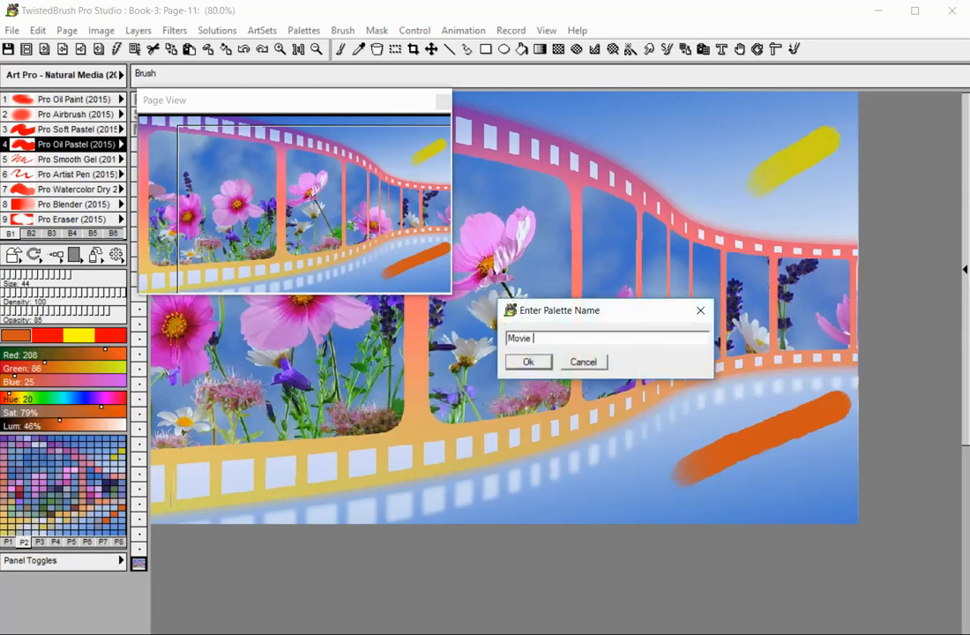
type(" Palette - Smooth")
left_click(528, 361)
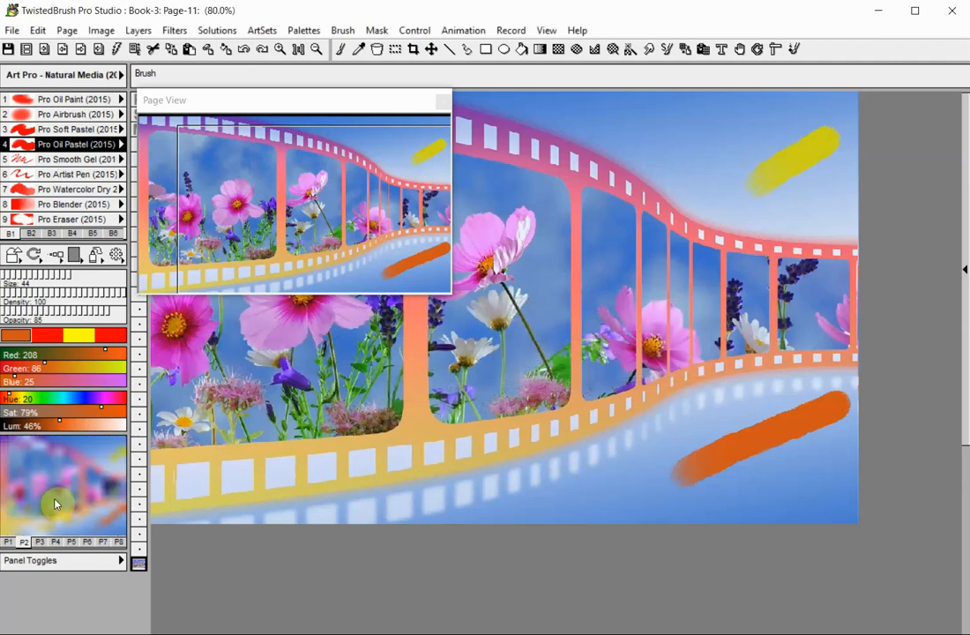
right_click(28, 543)
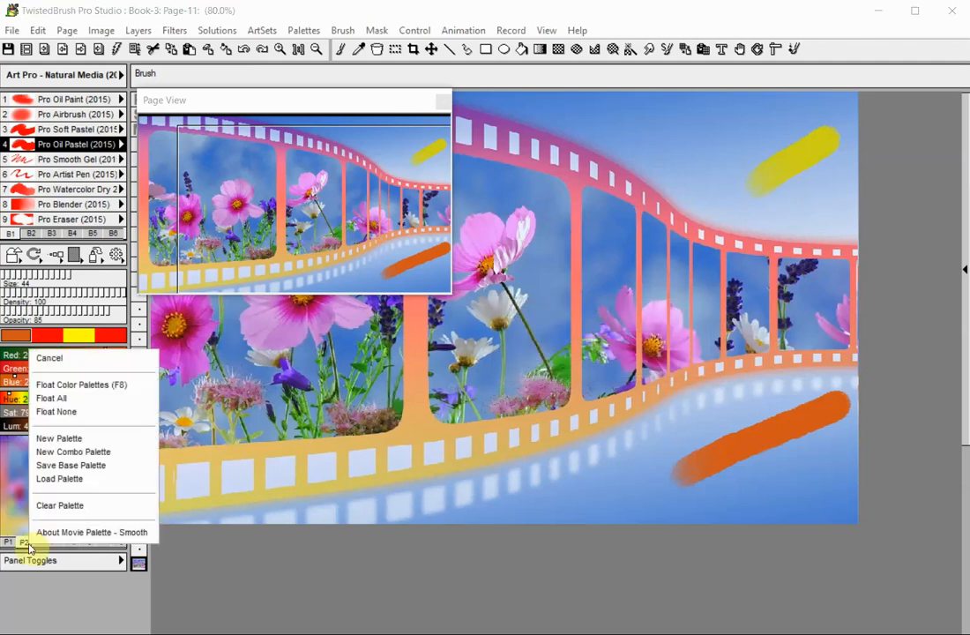
Step: Load "Movie Palette" into P2, pick a dark colour from it and set its Red value to 112
left_click(42, 478)
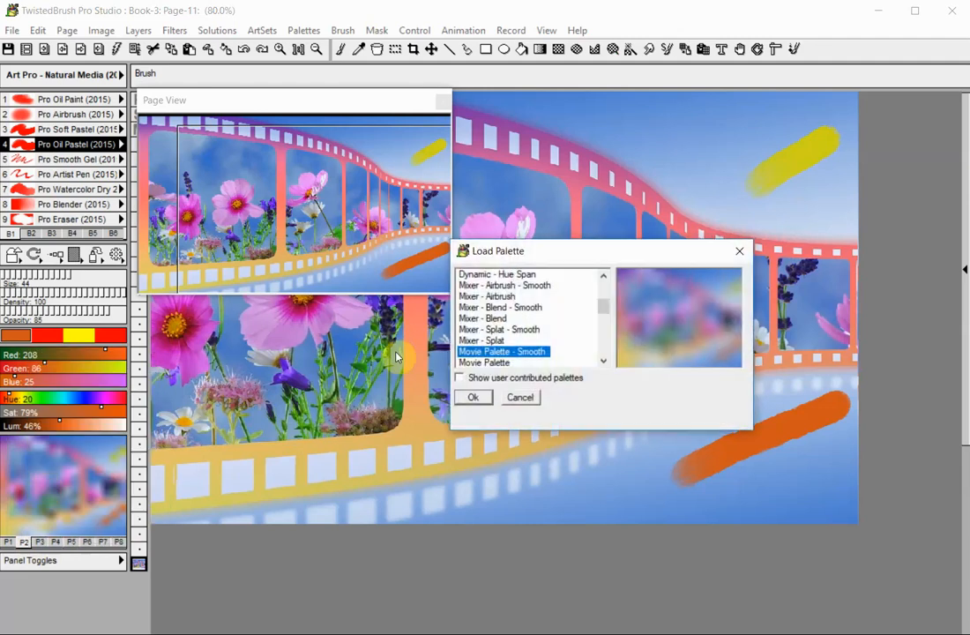
left_click(501, 363)
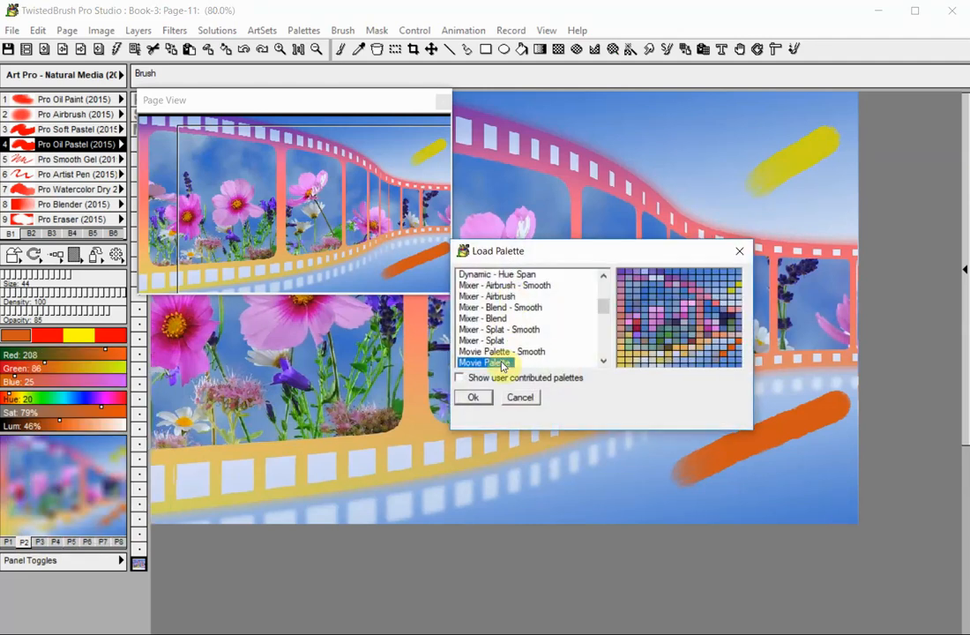
left_click(473, 397)
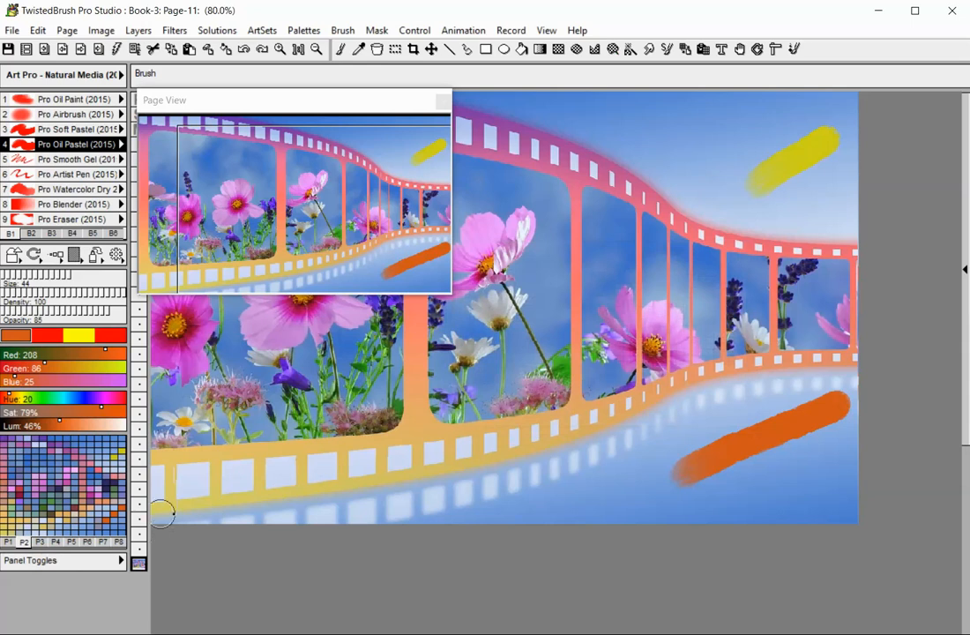
left_click(107, 483)
left_click_drag(39, 354, 58, 353)
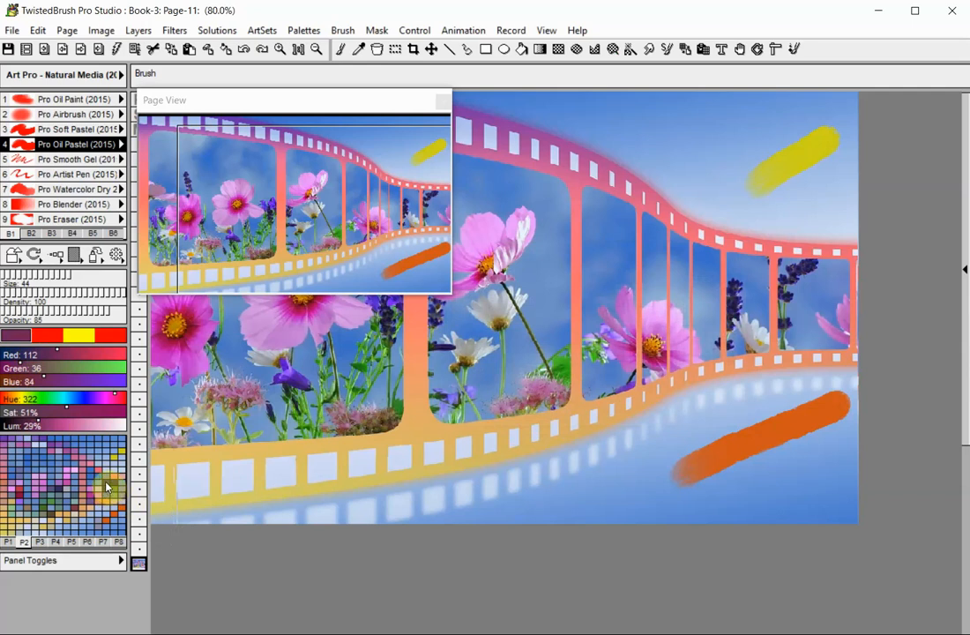
Step: Save the P2 palette as its base palette, overwriting the existing palette file
right_click(25, 473)
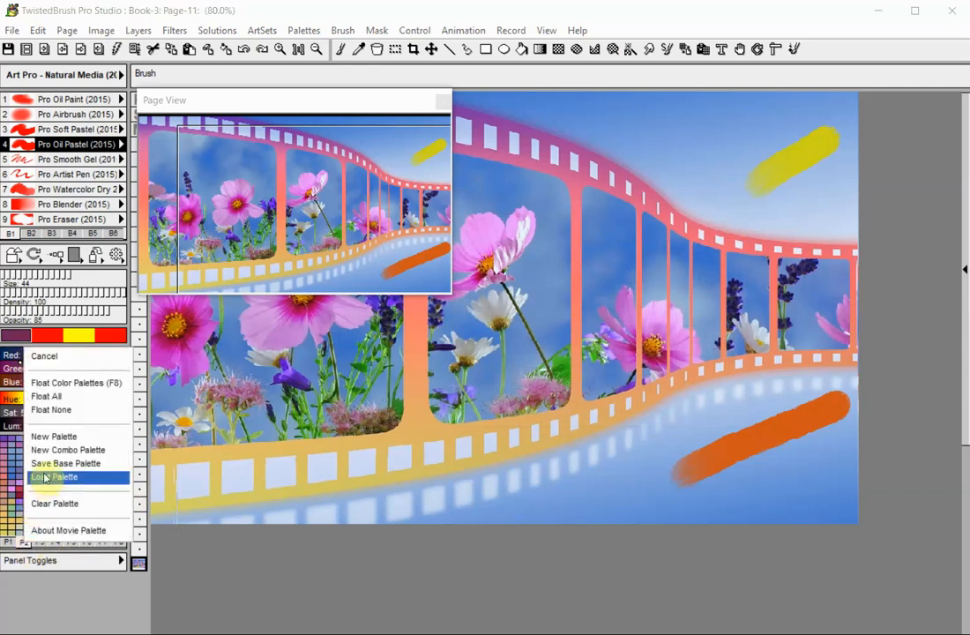
left_click(44, 477)
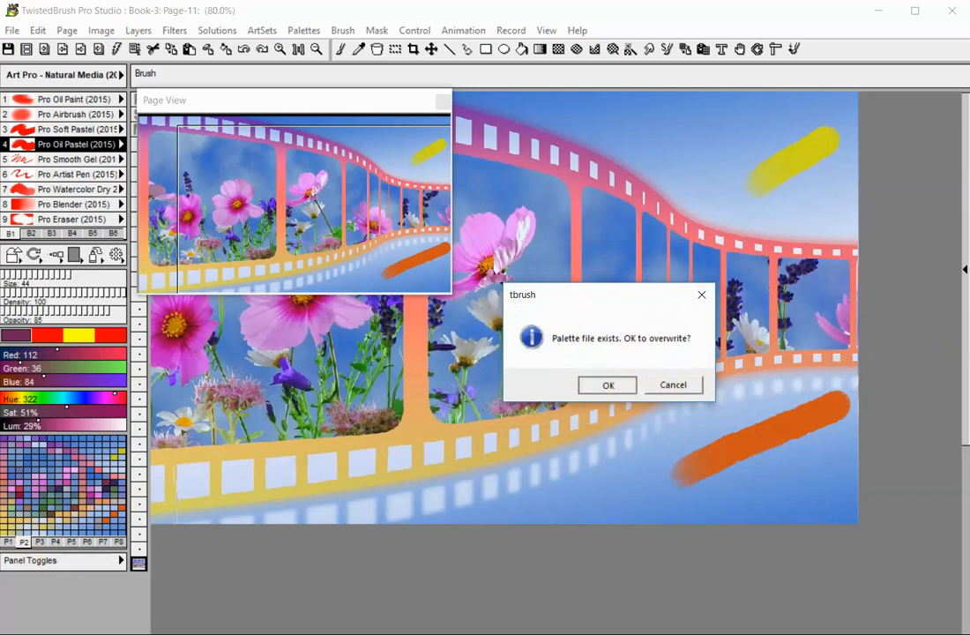
left_click(621, 387)
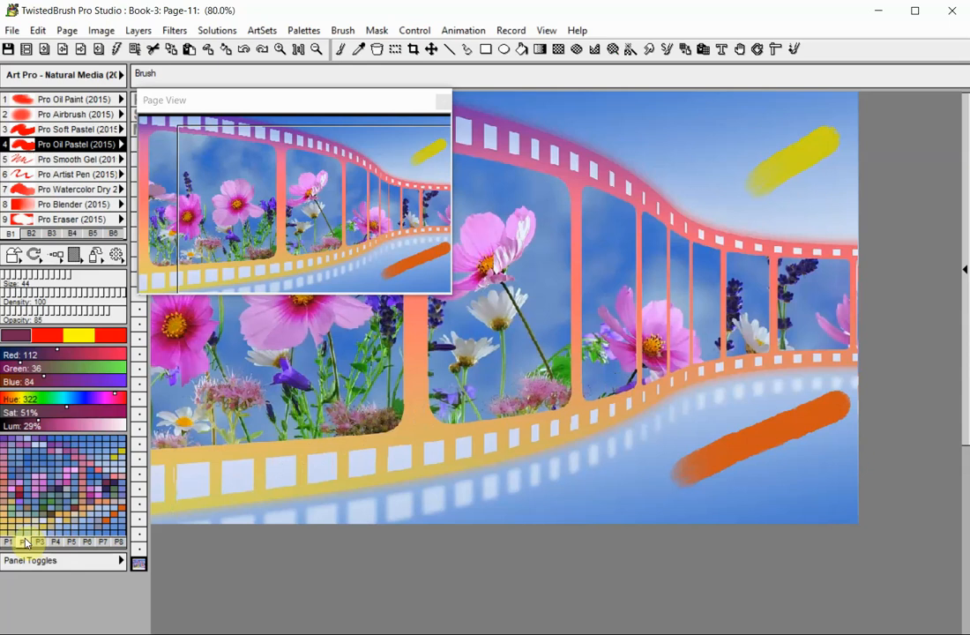
Step: Clear the P2 palette, place dark purple and yellow swatches a few rows apart, and blend the cells between them
right_click(26, 541)
left_click(40, 500)
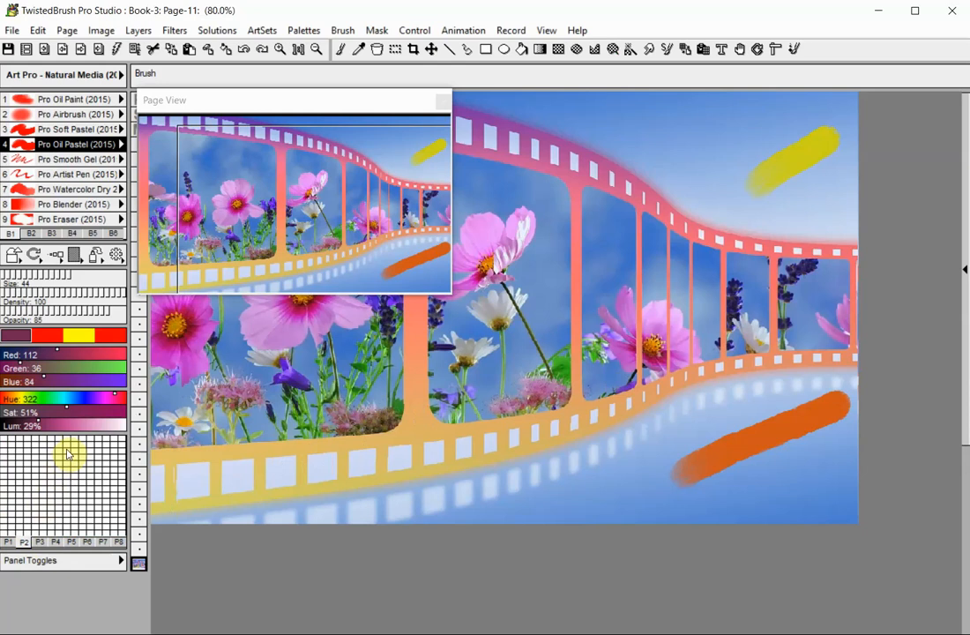
left_click(3, 458)
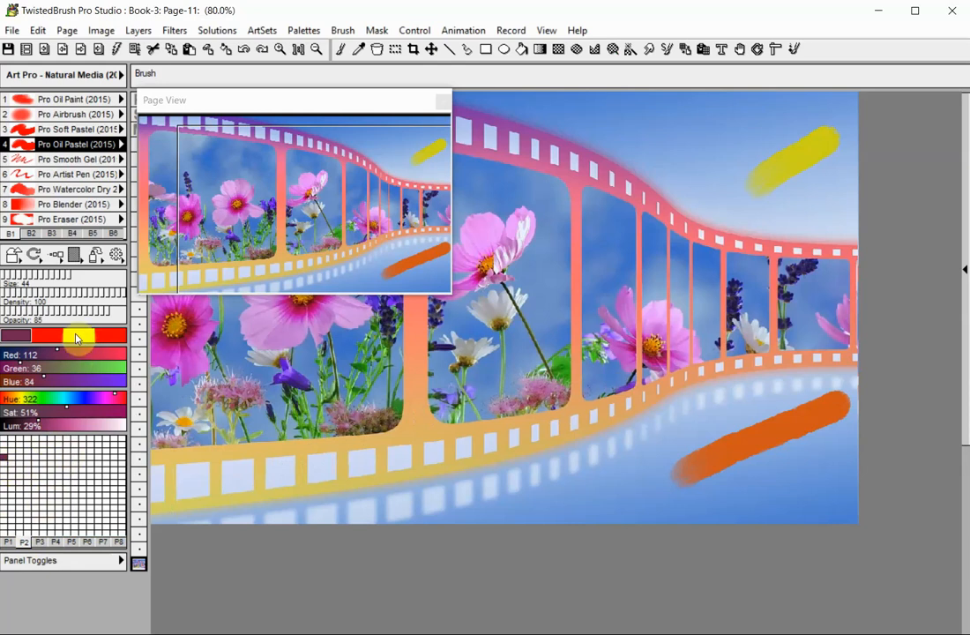
left_click(75, 338)
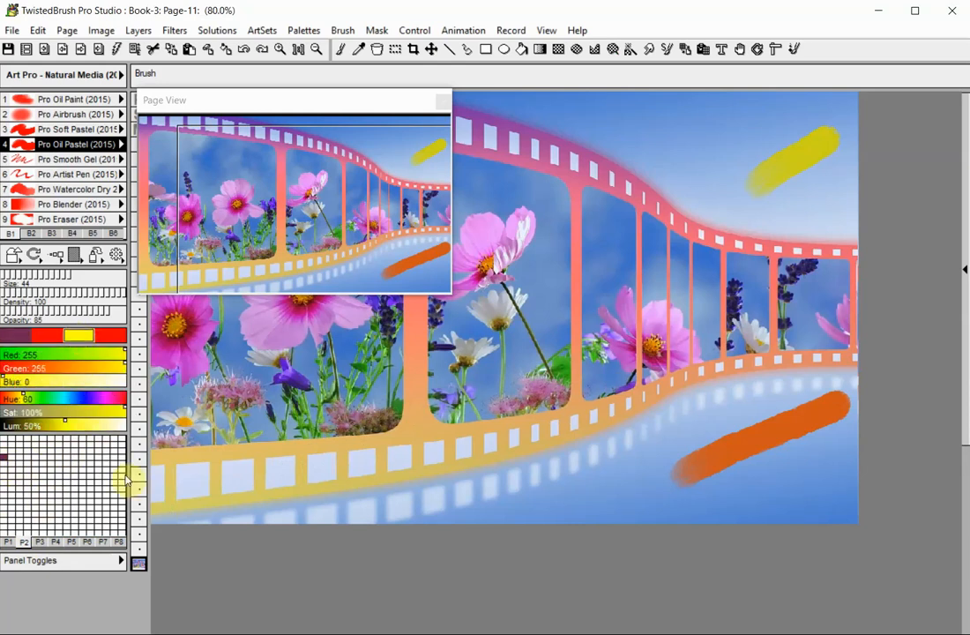
left_click(121, 469)
left_click_drag(4, 458, 120, 473)
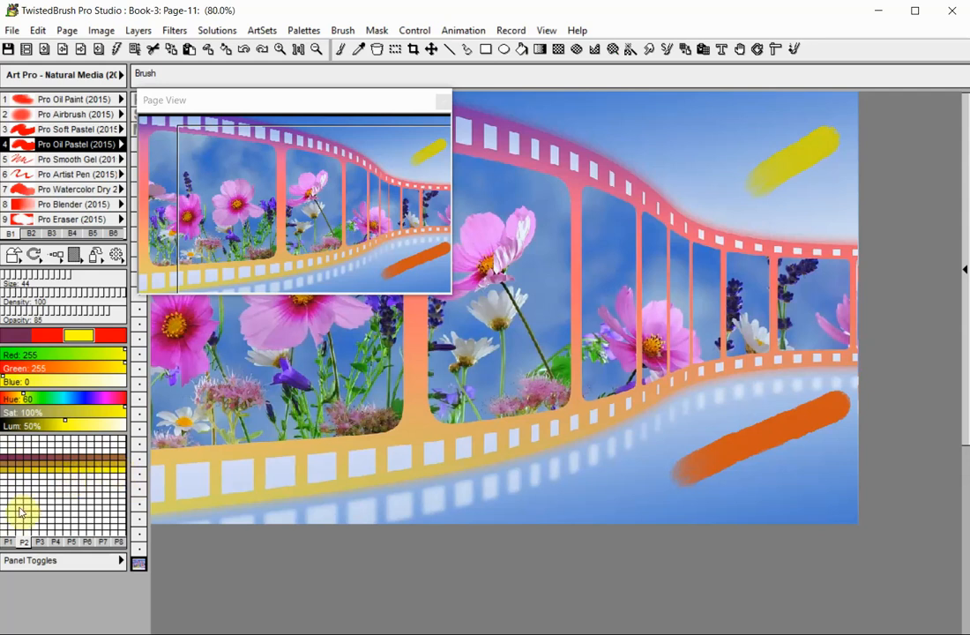
Step: Place red in the first cell of P2's last row and blend the column between it and the dark purple swatch
left_click(46, 334)
right_click(4, 531)
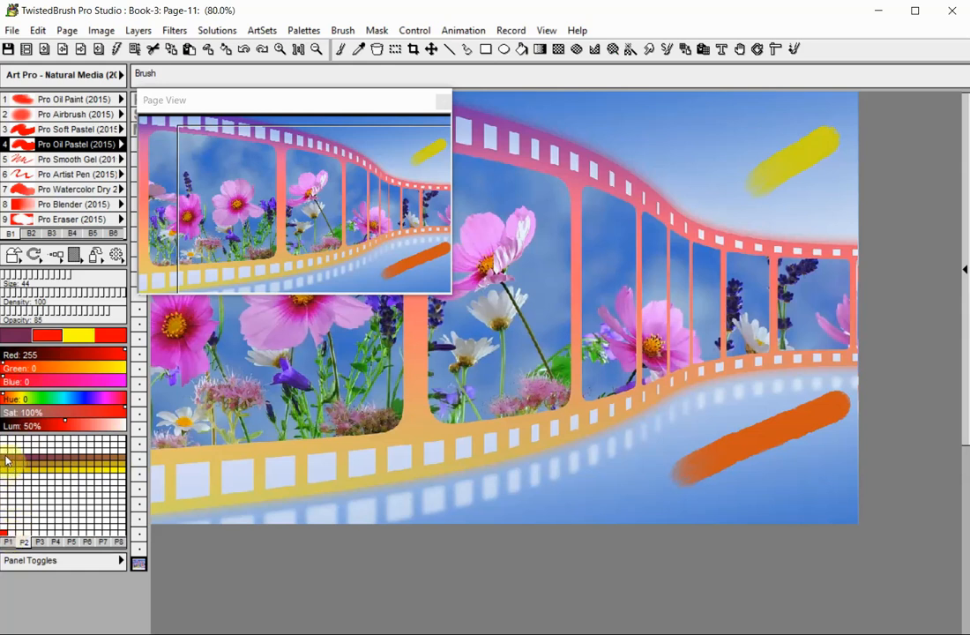
left_click_drag(2, 518, 3, 533)
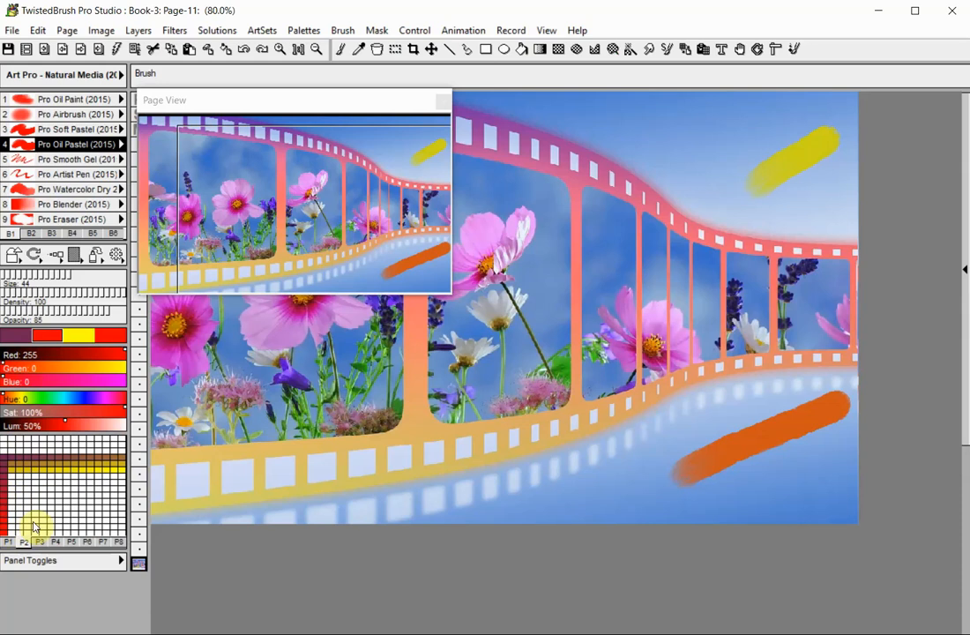
Step: Fill P2 with a 1 Color Span, and replace it with a 2 Color Span
left_click(305, 28)
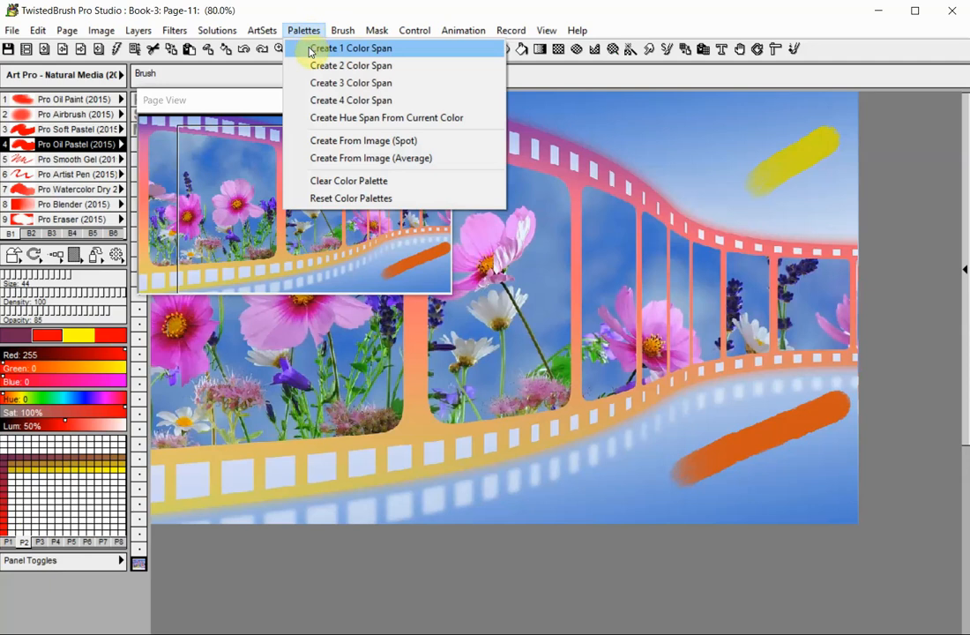
left_click(310, 49)
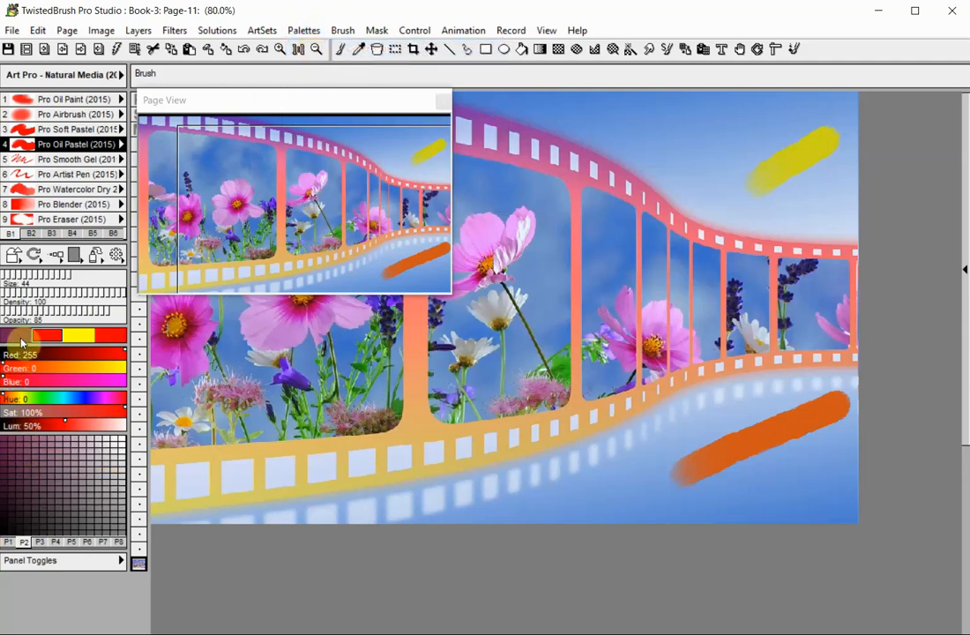
left_click(306, 30)
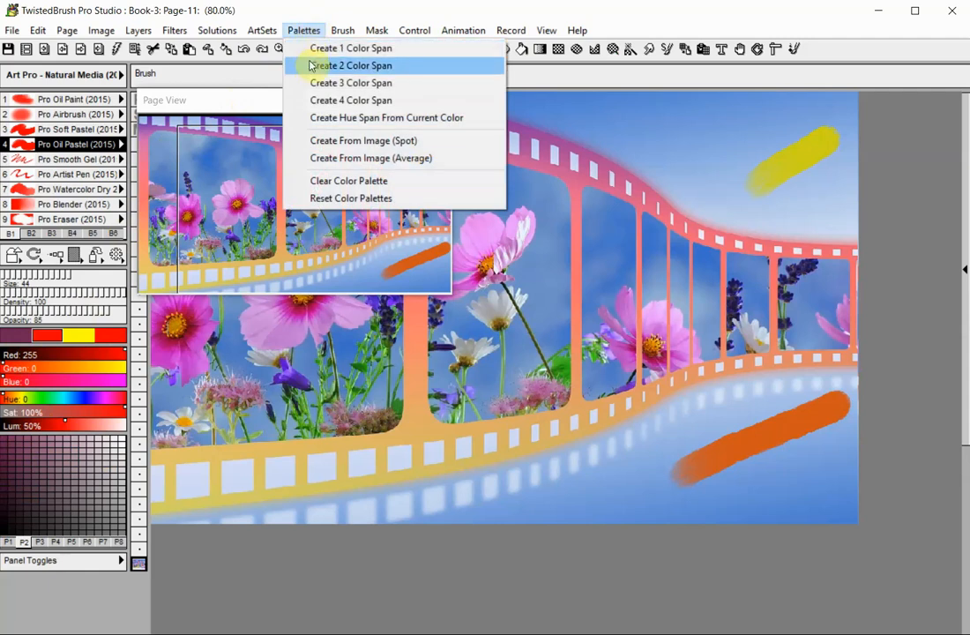
left_click(310, 66)
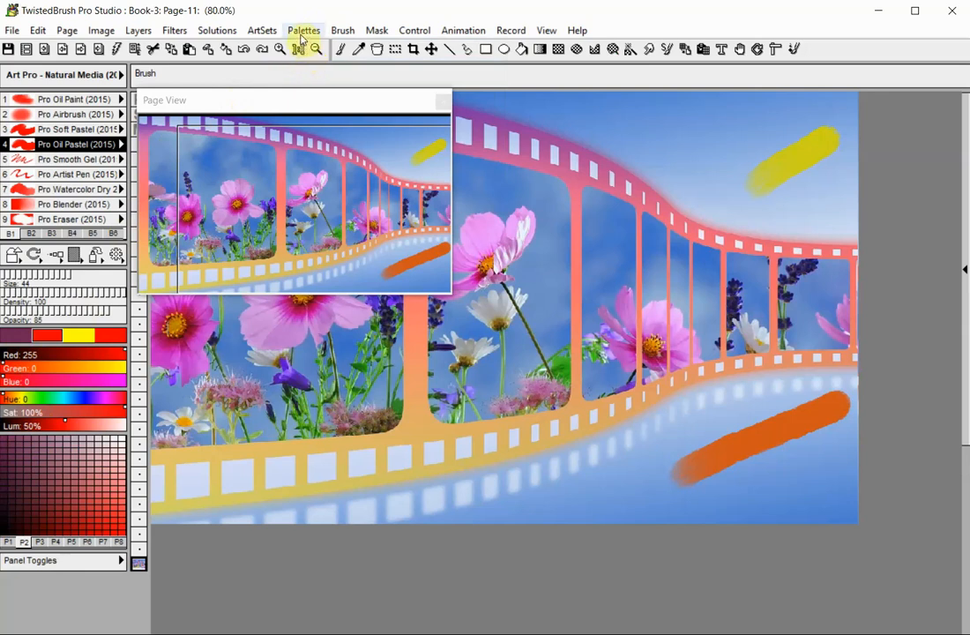
Step: Fill P2 with a 3 Color Span, and replace it with a 4 Color Span
left_click(304, 30)
left_click(300, 83)
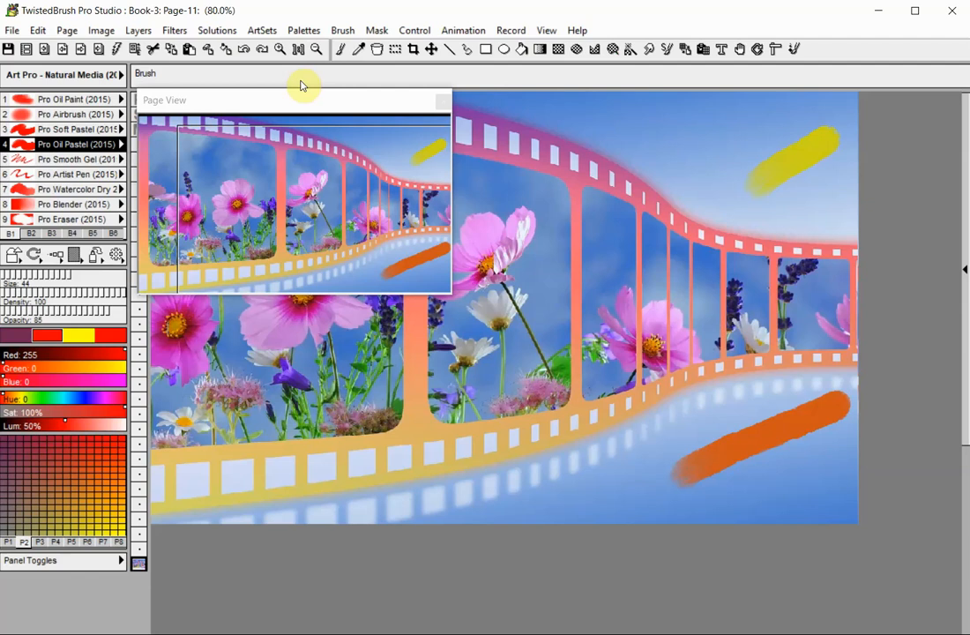
left_click(303, 29)
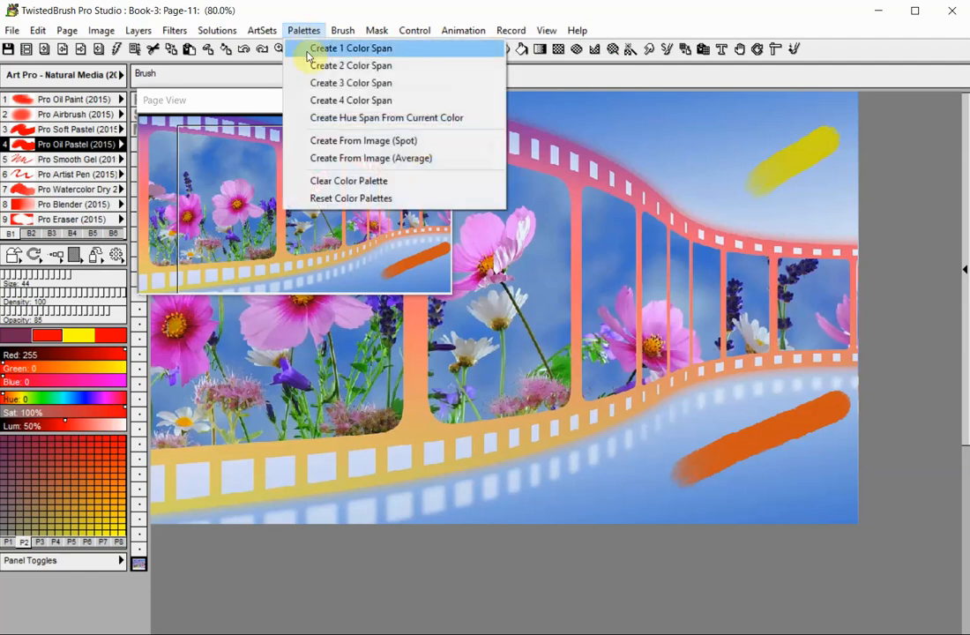
left_click(306, 102)
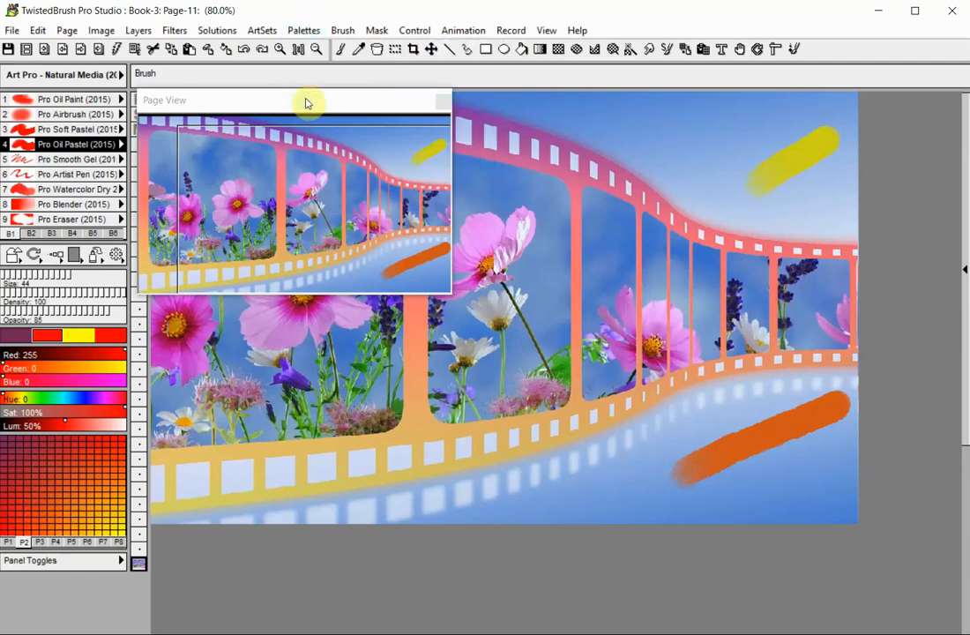
Step: Create a hue span in P2 from the current red, and another from the yellow colour slot
left_click(303, 30)
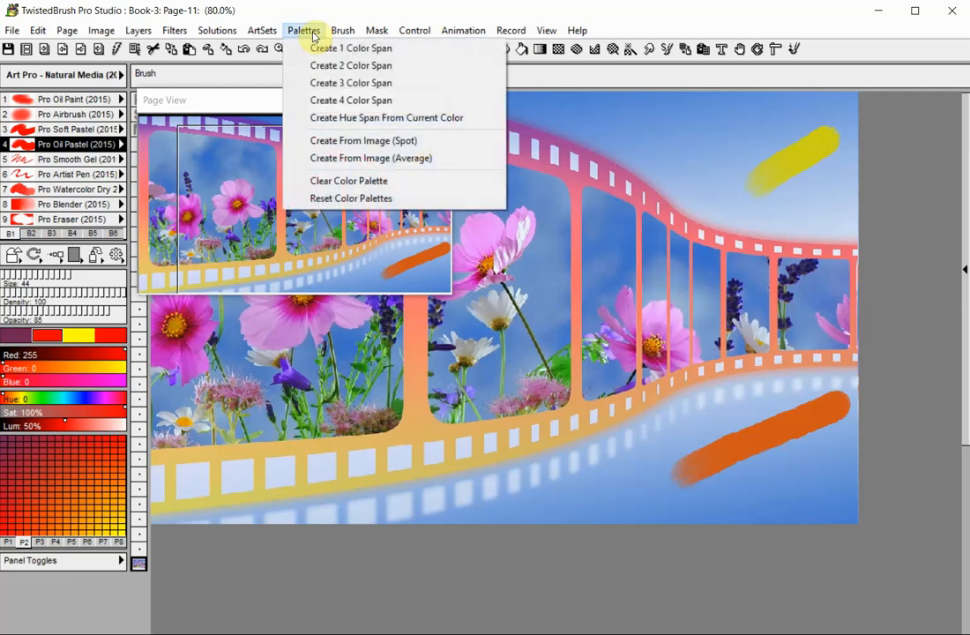
left_click(310, 117)
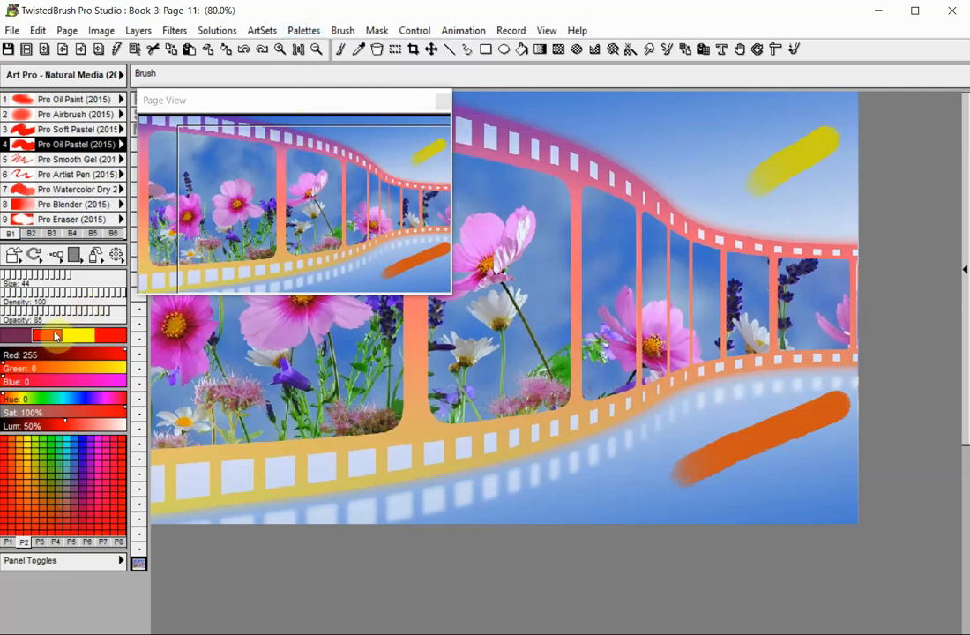
left_click(76, 335)
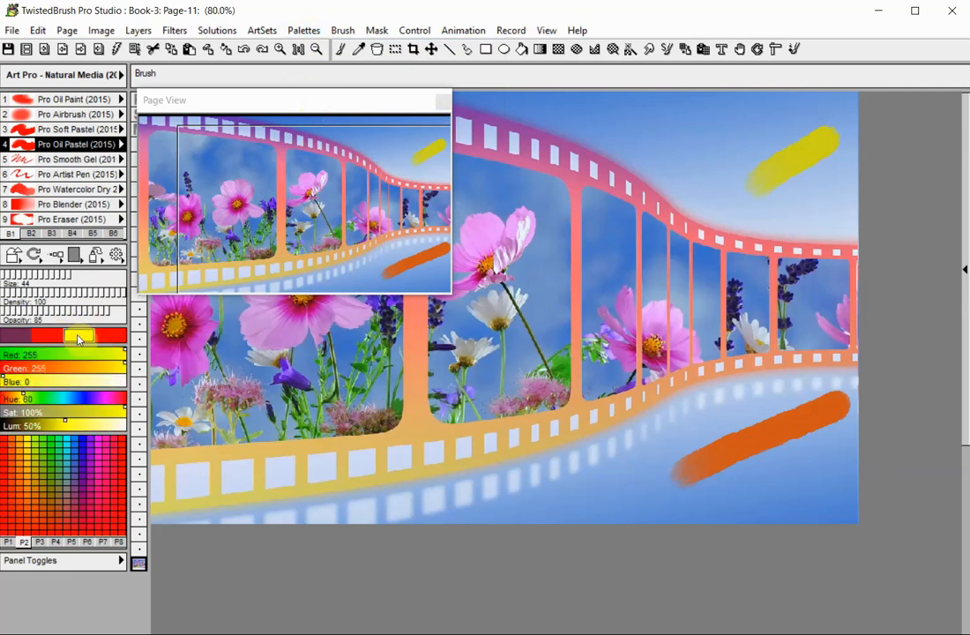
left_click(311, 31)
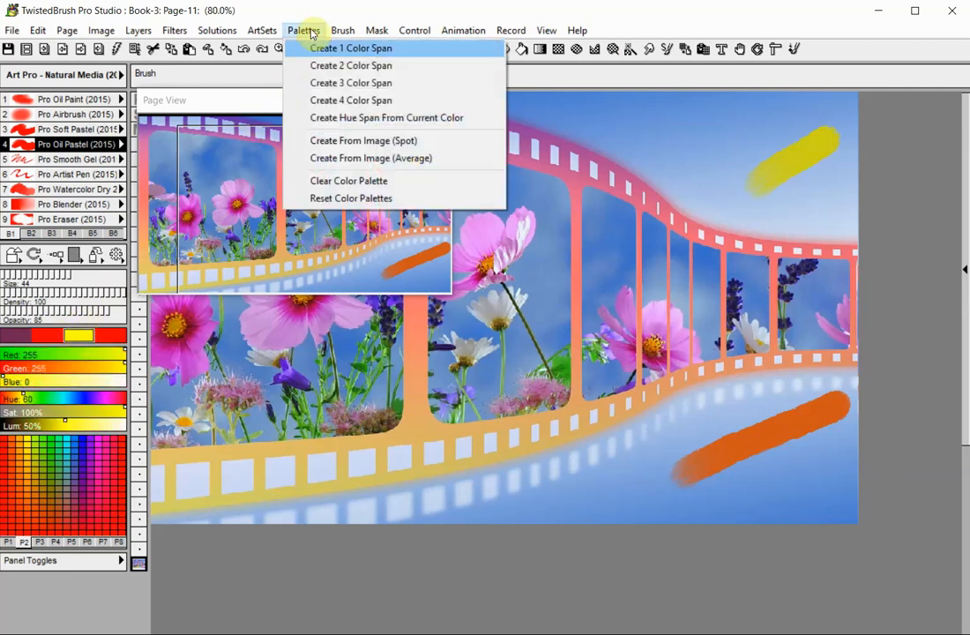
left_click(300, 118)
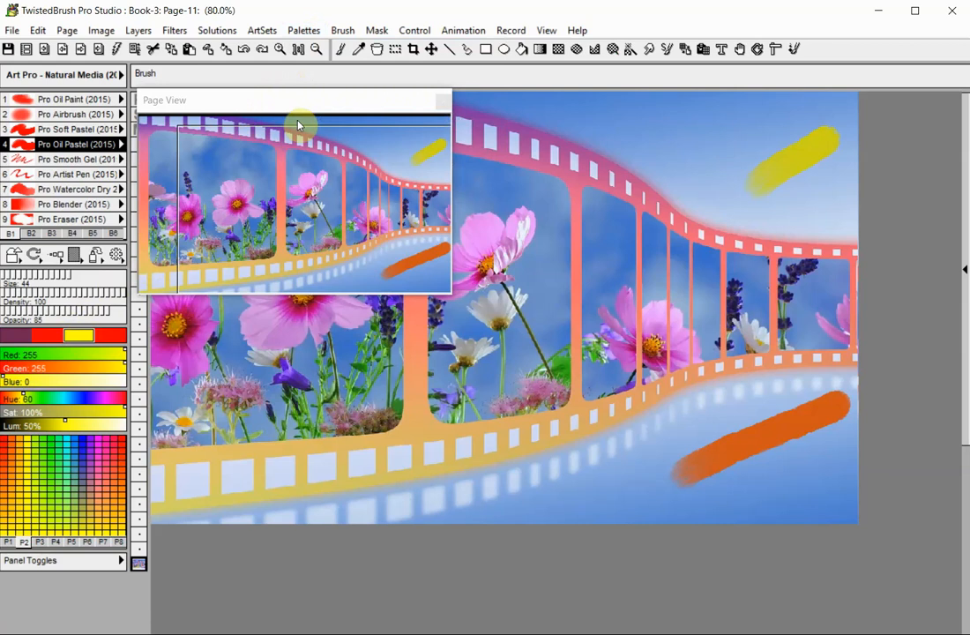
Step: Reset the color palettes to their defaults
left_click(296, 31)
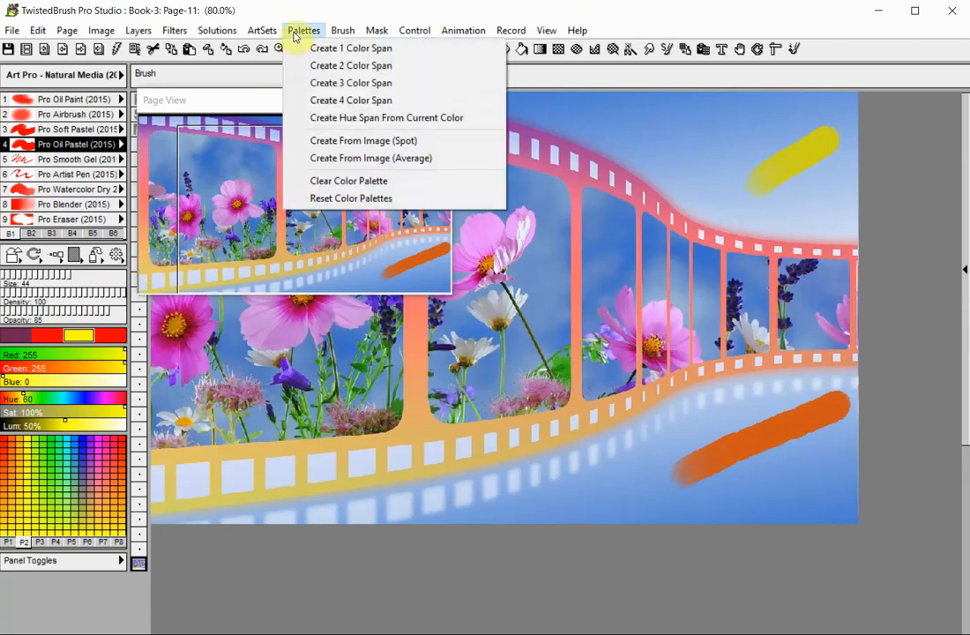
left_click(307, 198)
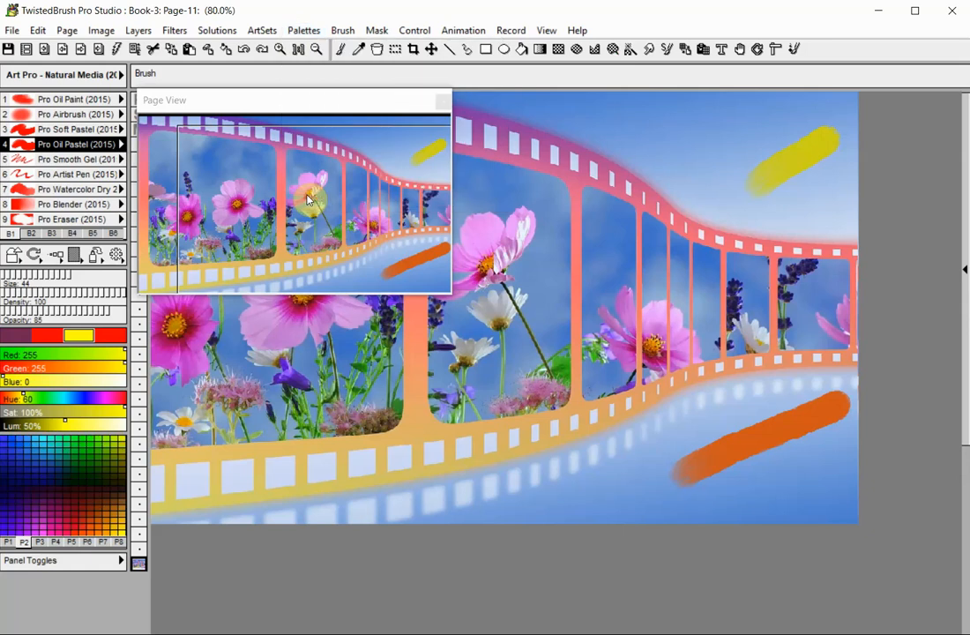